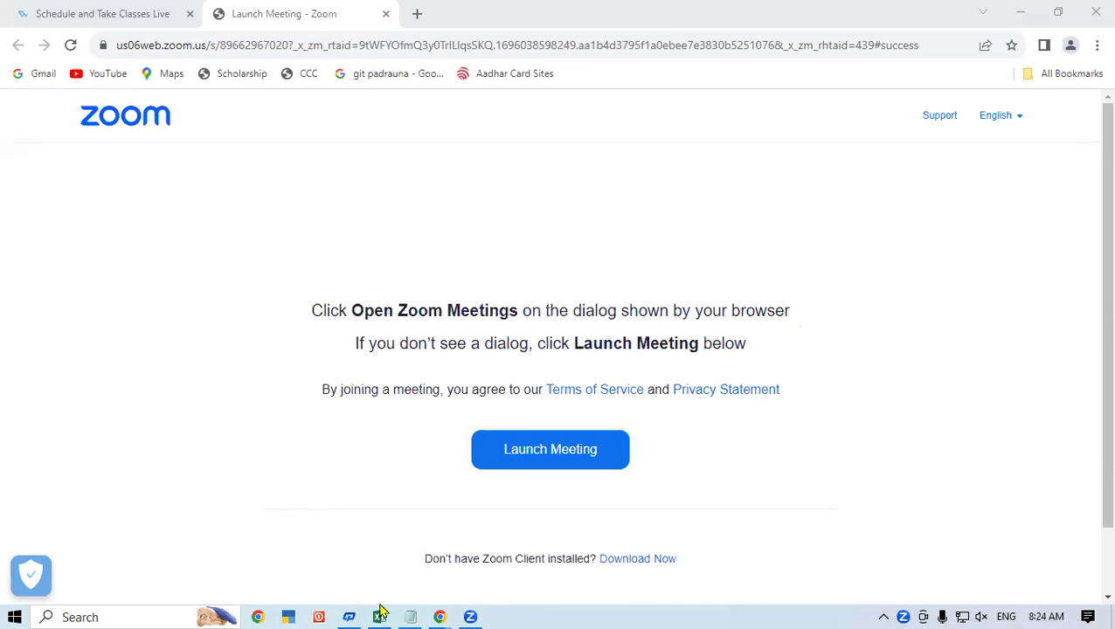
Bring the TEXT FUNCTION BY SK Excel workbook to the foreground from the taskbar.
{"action": "mouse_move", "coordinate": [383, 613]}
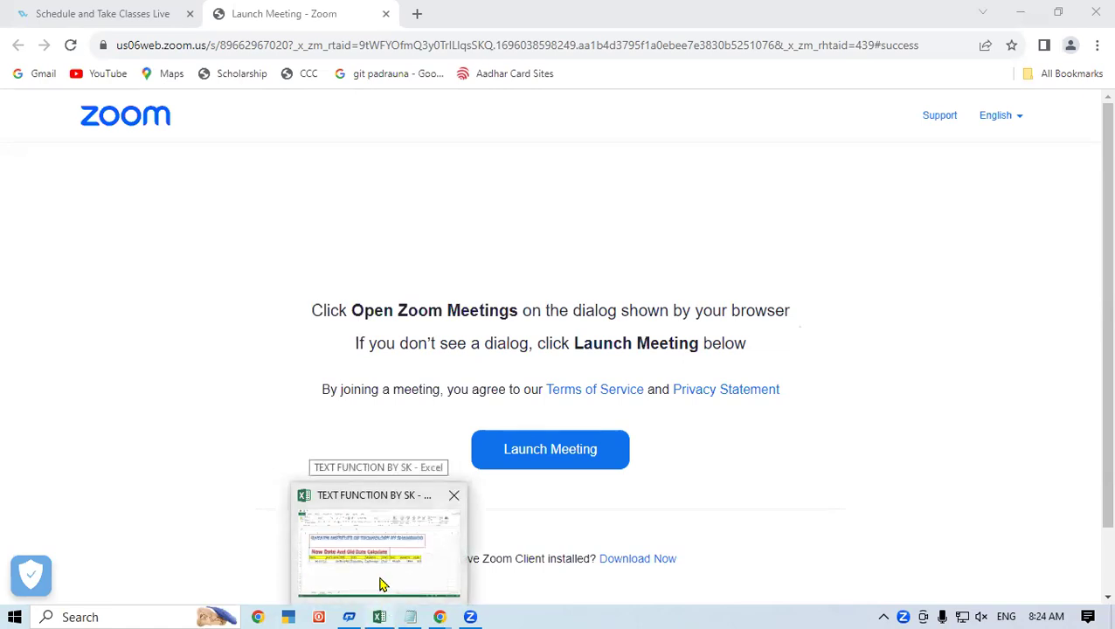
{"action": "left_click", "coordinate": [382, 583]}
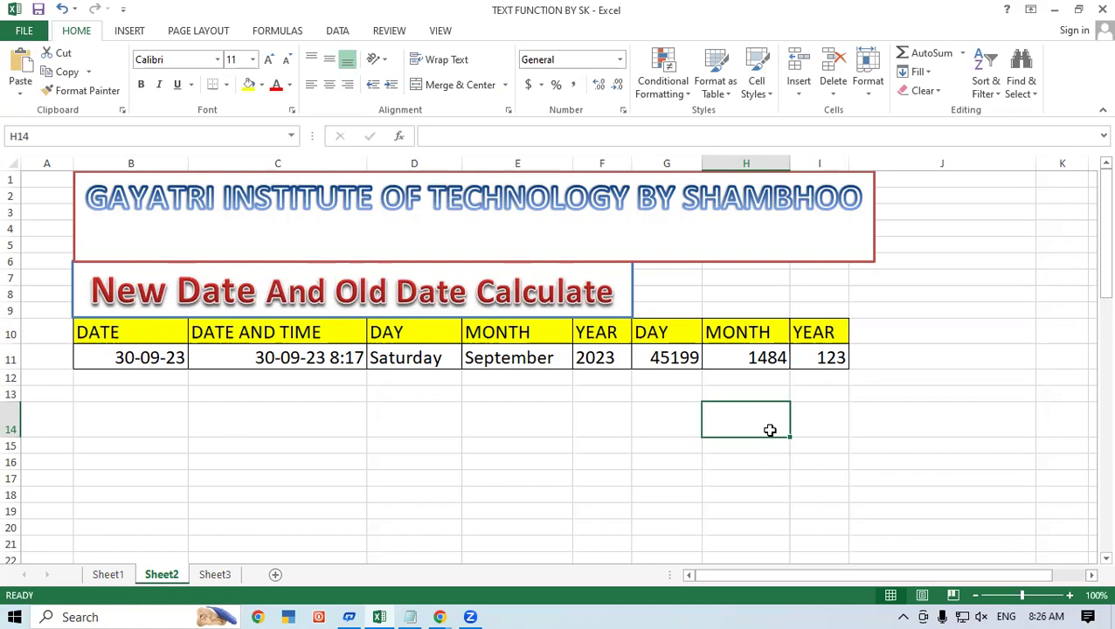
{"action": "left_click", "coordinate": [136, 493]}
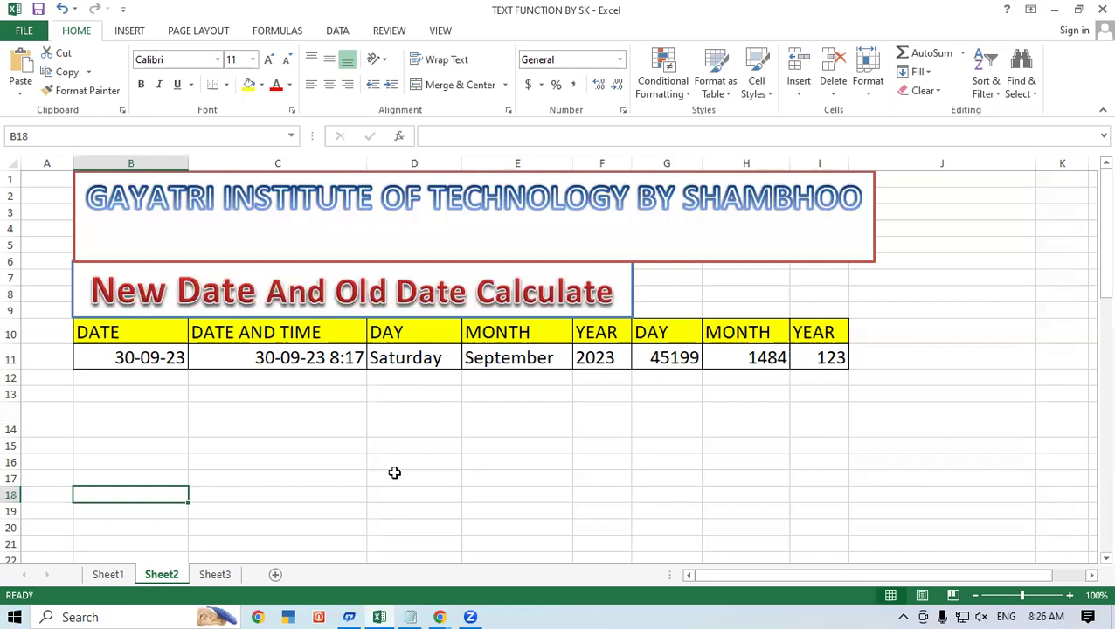
{"action": "left_click", "coordinate": [90, 331]}
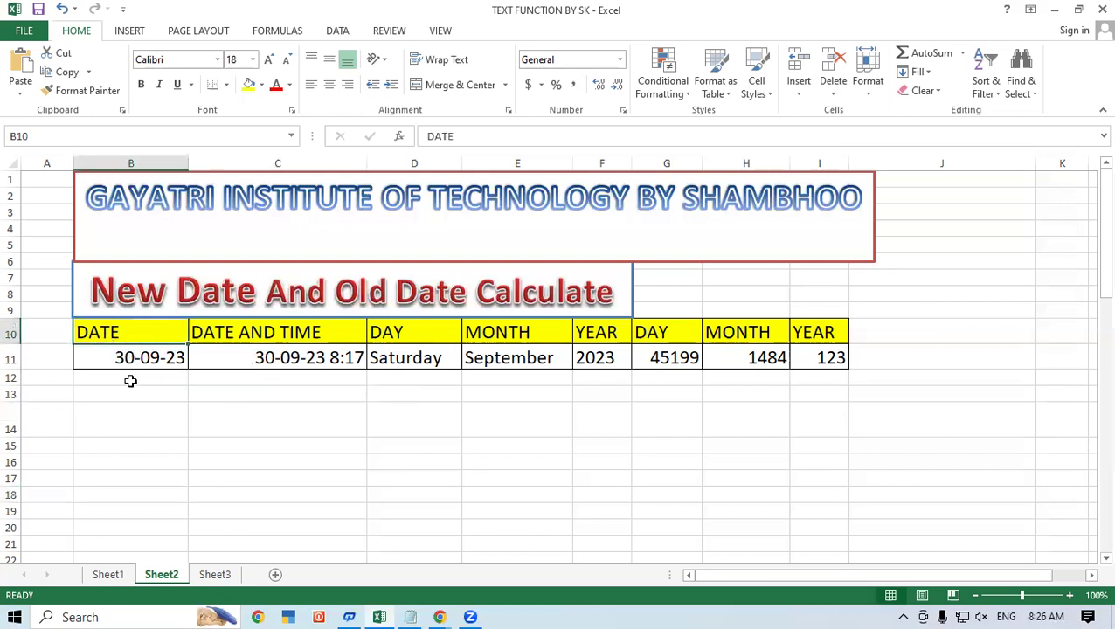
{"action": "left_click", "coordinate": [112, 412]}
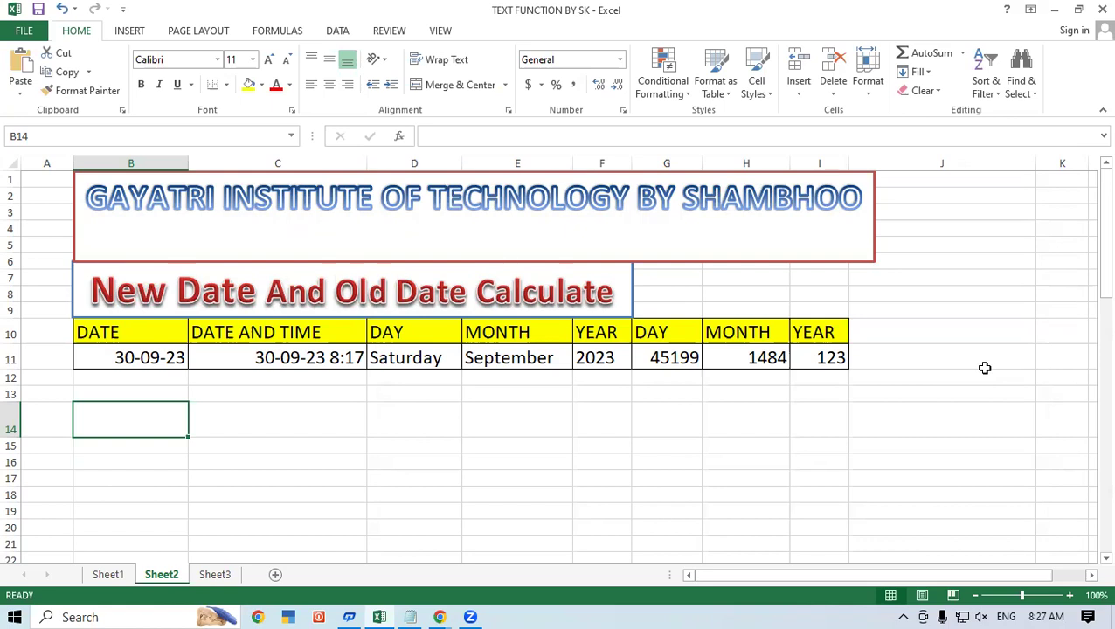
Enter the formula =TODAY() in cell B14 using the autocomplete suggestion.
{"action": "type", "text": "="}
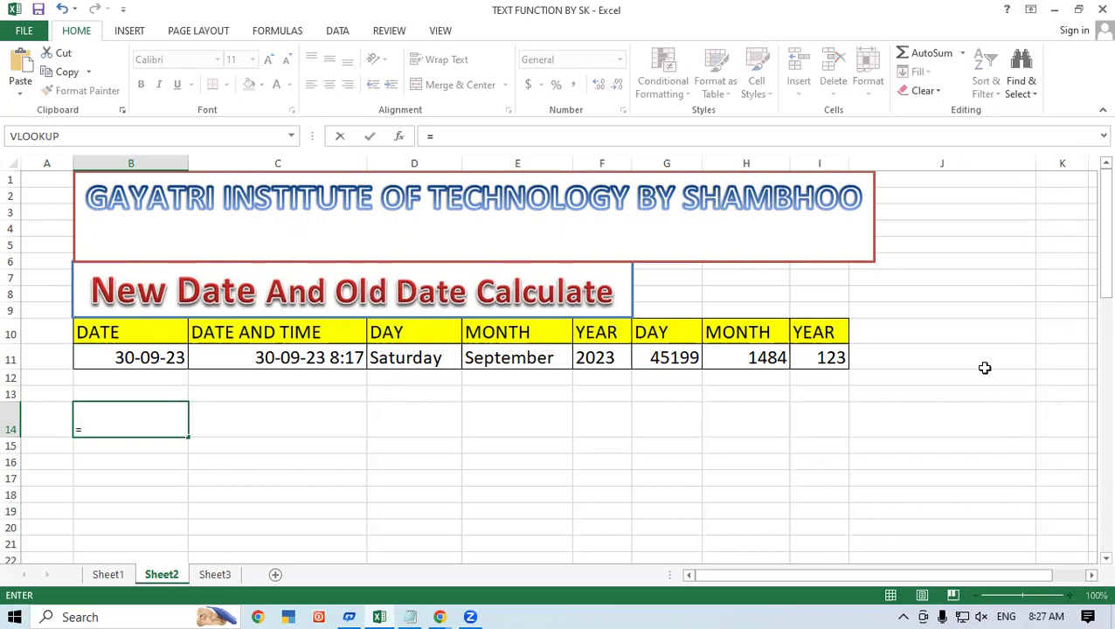
{"action": "type", "text": "Tod"}
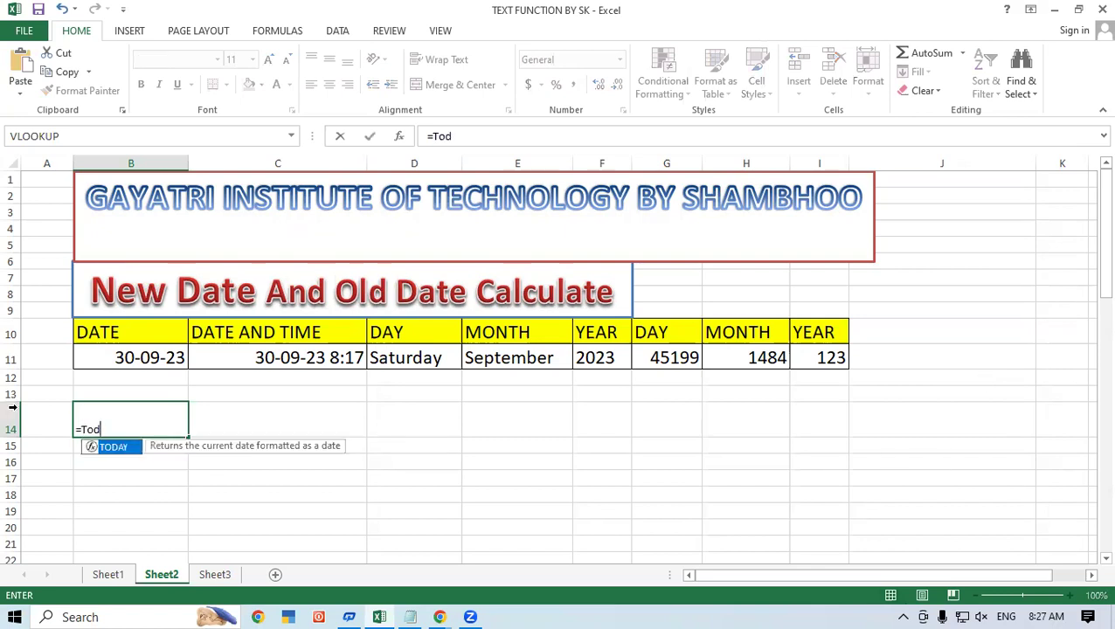
{"action": "double_click", "coordinate": [103, 448]}
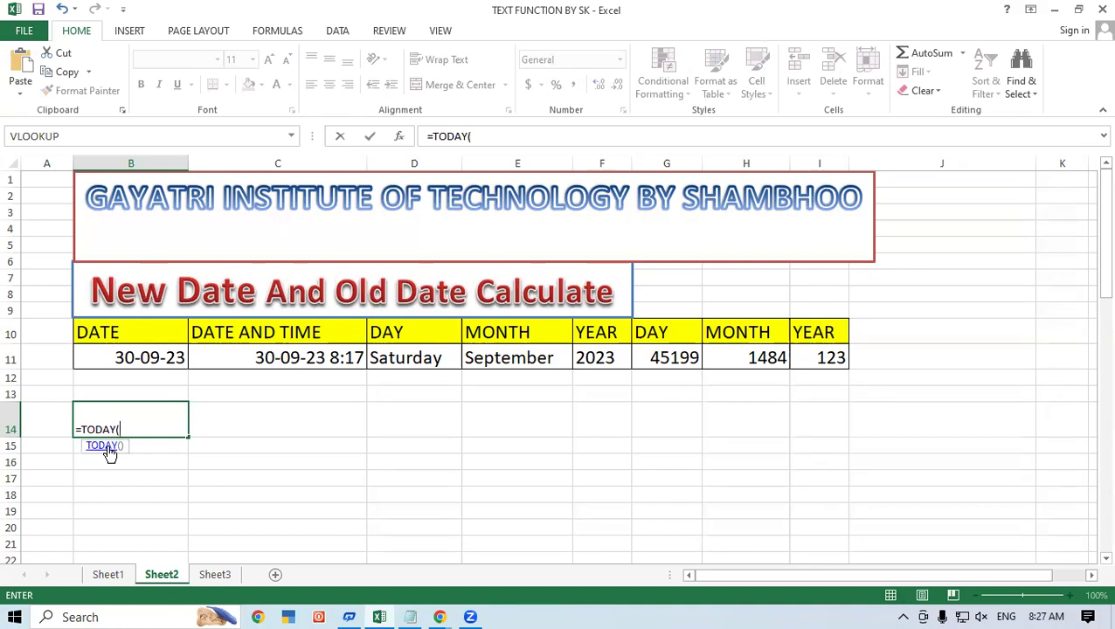
{"action": "type", "text": ")"}
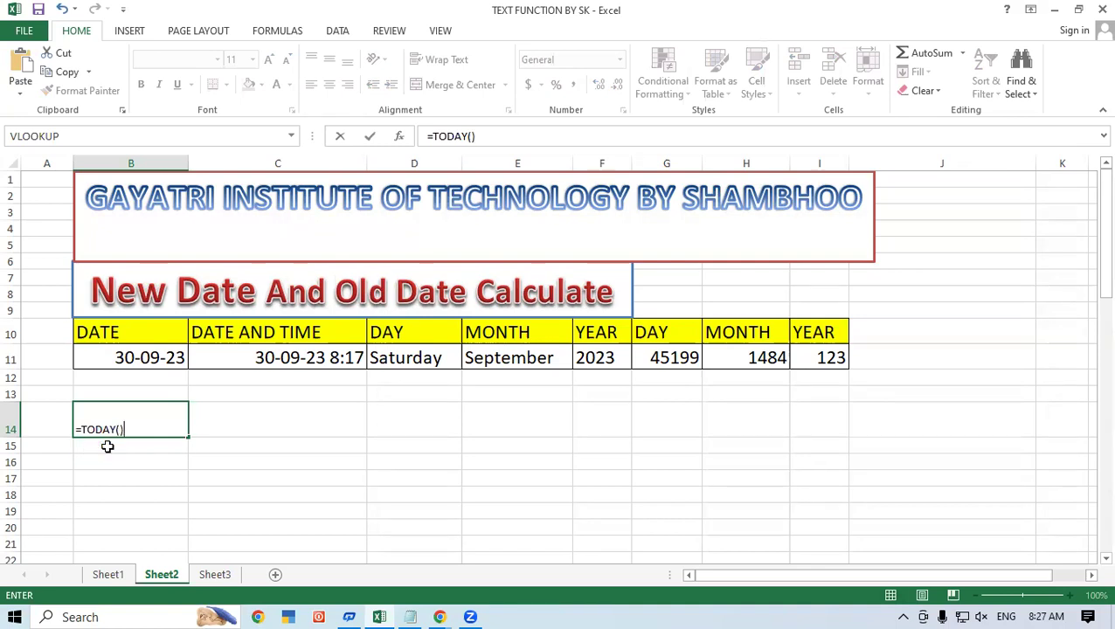
{"action": "key", "text": "Return"}
Make B14's date 30-09-23 bold and enlarge it to 22 point.
{"action": "left_click", "coordinate": [104, 426]}
{"action": "left_click", "coordinate": [140, 85]}
{"action": "left_click", "coordinate": [271, 62]}
{"action": "left_click", "coordinate": [271, 61]}
{"action": "left_click", "coordinate": [270, 61]}
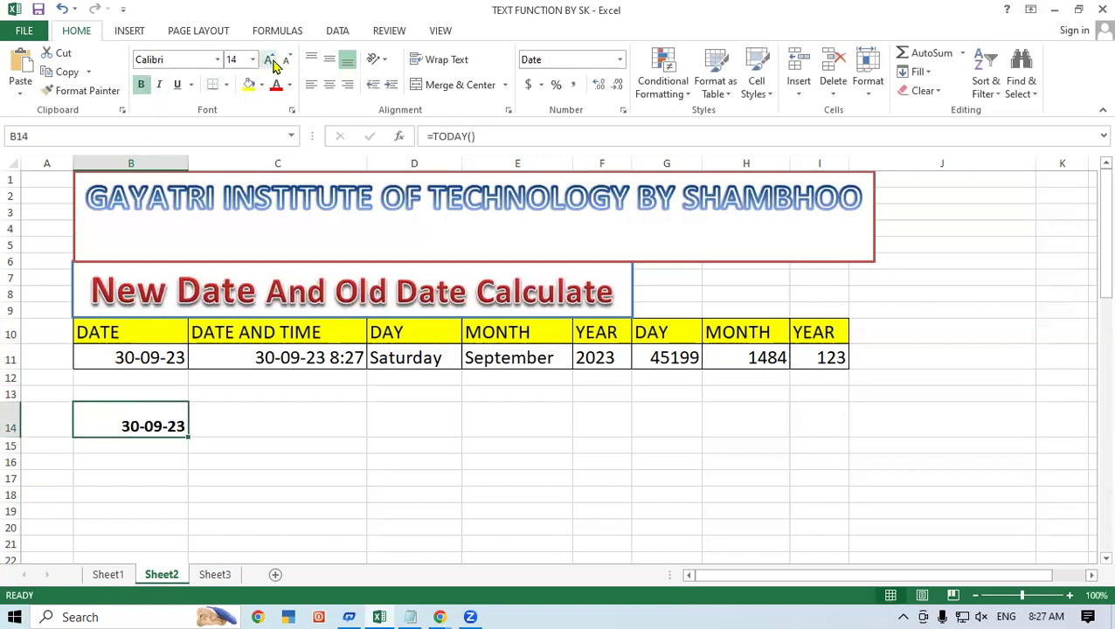
{"action": "left_click", "coordinate": [270, 61]}
{"action": "left_click", "coordinate": [270, 61]}
{"action": "left_click", "coordinate": [270, 61]}
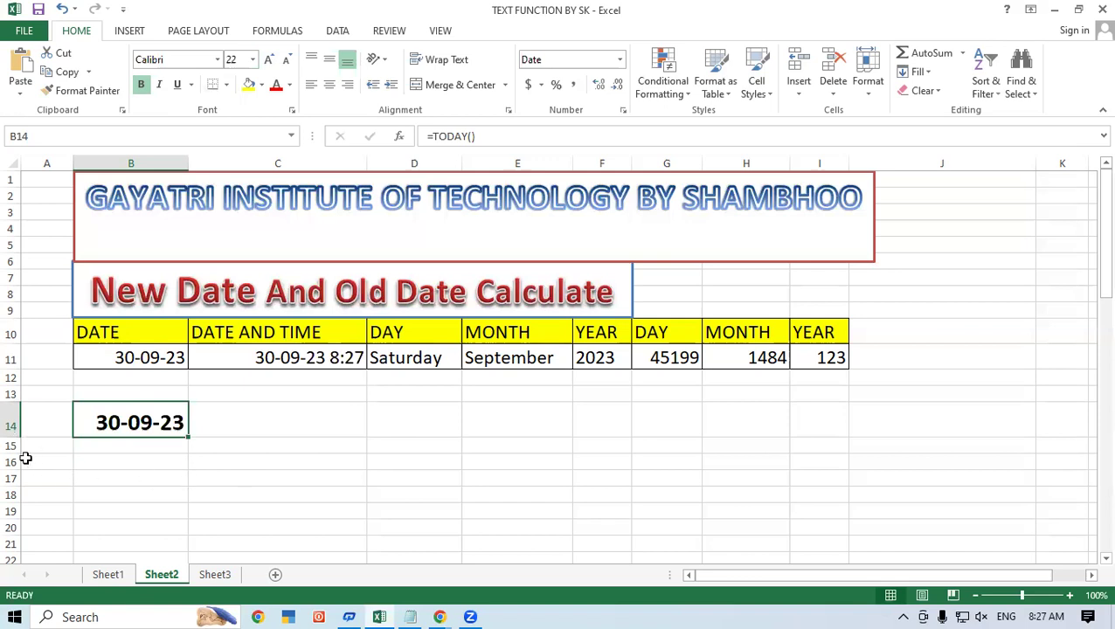
Make row 15 taller and enter the static date 30-09-2023 in B15.
{"action": "left_click_drag", "start_coordinate": [22, 455], "coordinate": [22, 468]}
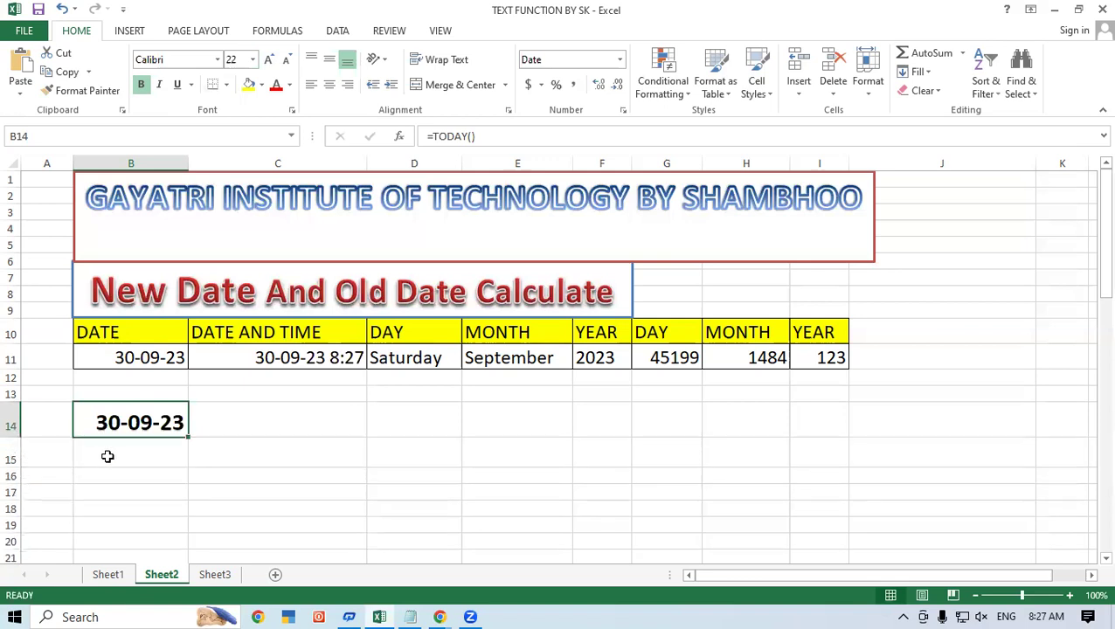
{"action": "left_click", "coordinate": [120, 456]}
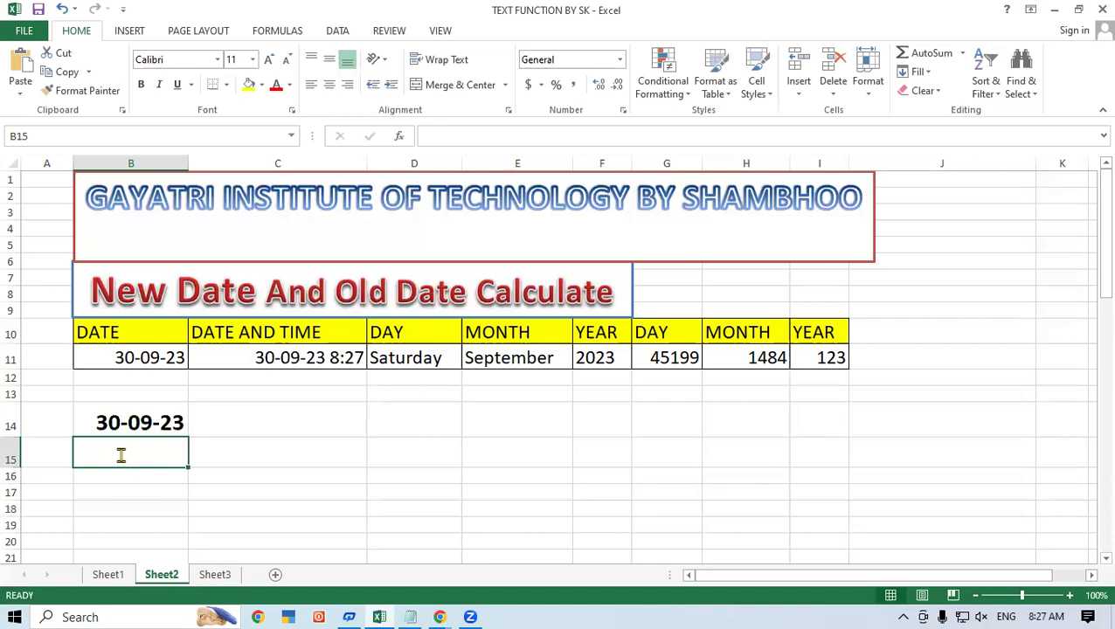
{"action": "type", "text": "30-09-2023"}
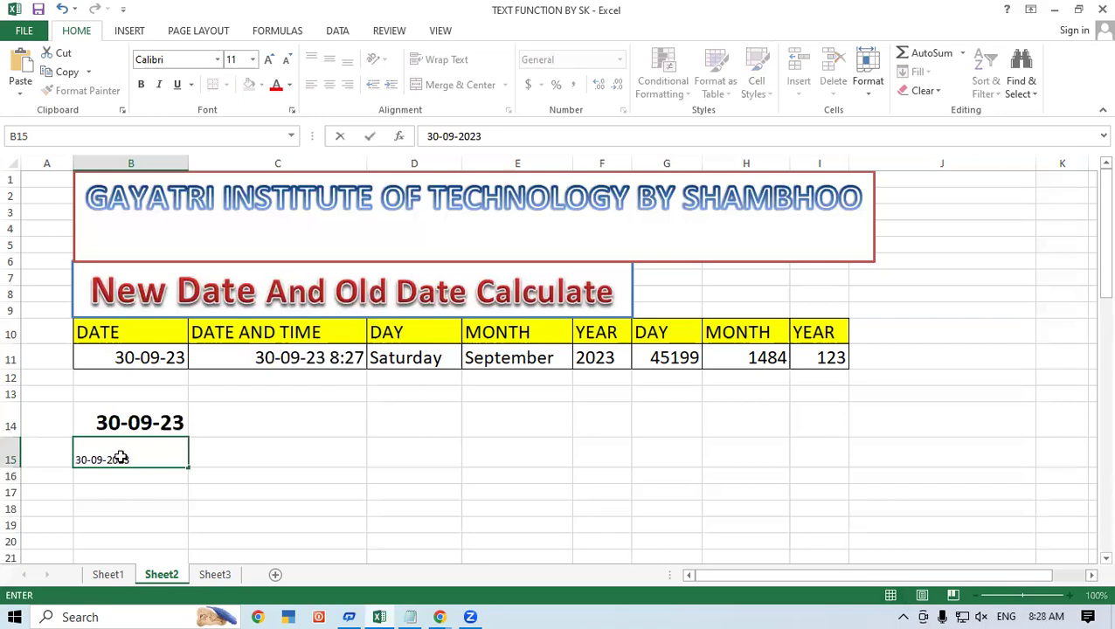
{"action": "key", "text": "Return"}
Make B15's date bold and enlarge it to 24 point.
{"action": "left_click", "coordinate": [120, 456]}
{"action": "left_click", "coordinate": [140, 83]}
{"action": "left_click", "coordinate": [270, 59]}
{"action": "left_click", "coordinate": [270, 59]}
{"action": "left_click", "coordinate": [270, 59]}
{"action": "left_click", "coordinate": [271, 60]}
{"action": "left_click", "coordinate": [271, 59]}
{"action": "left_click", "coordinate": [273, 59]}
{"action": "left_click", "coordinate": [274, 59]}
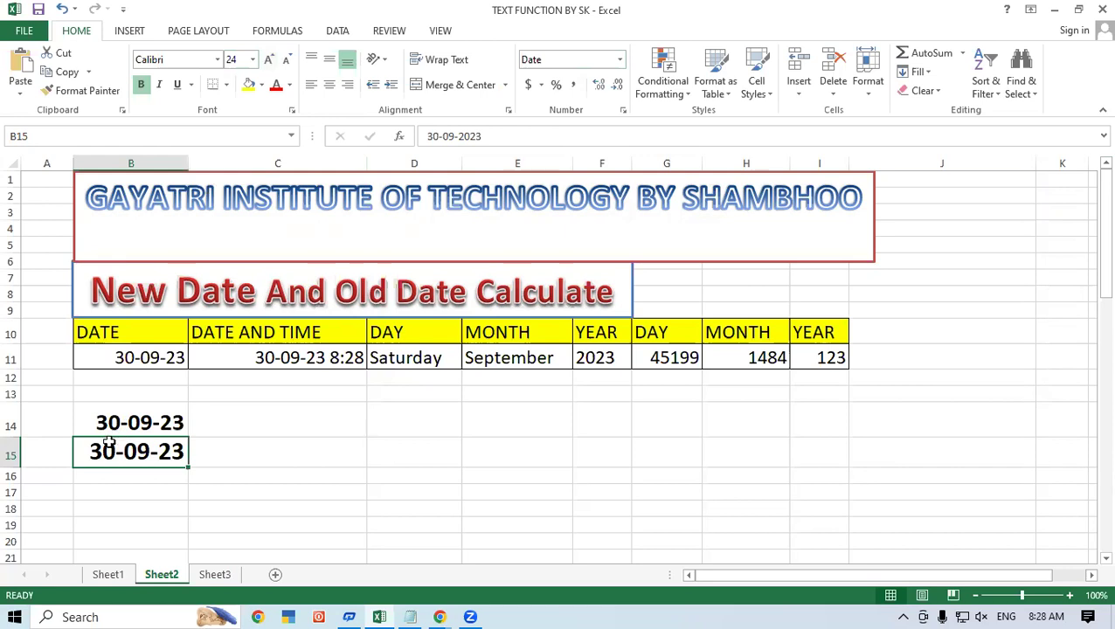
Compare B14's TODAY formula with B15's typed date, then select C14.
{"action": "left_click", "coordinate": [100, 415]}
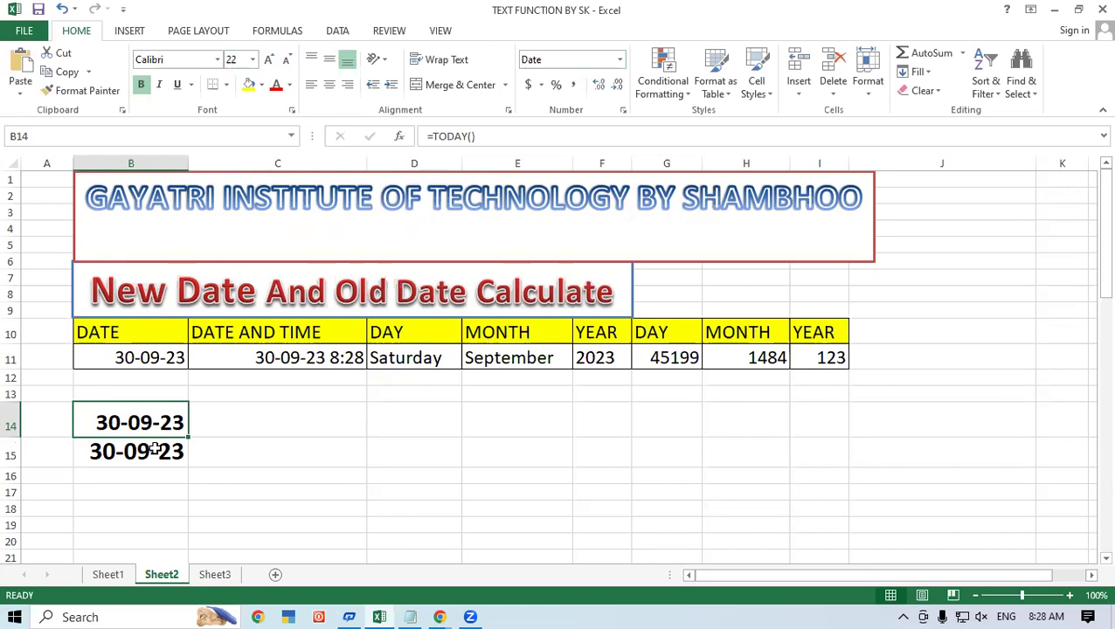
{"action": "left_click", "coordinate": [154, 450]}
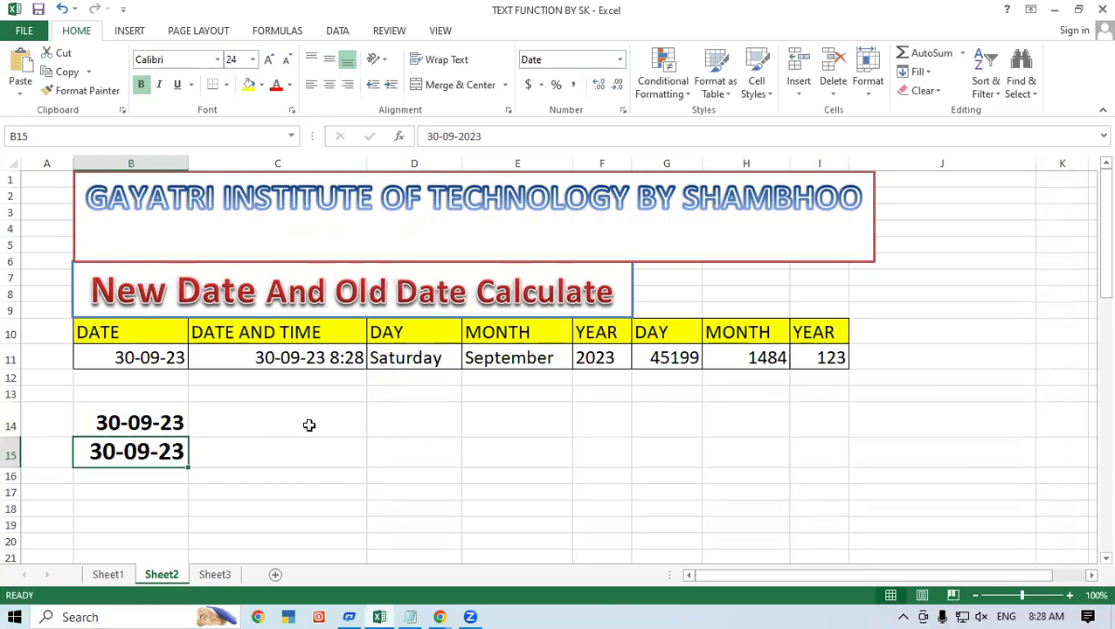
{"action": "left_click", "coordinate": [310, 426]}
Launch Notepad from the Run prompt and maximize its window.
{"action": "key", "text": "super+r"}
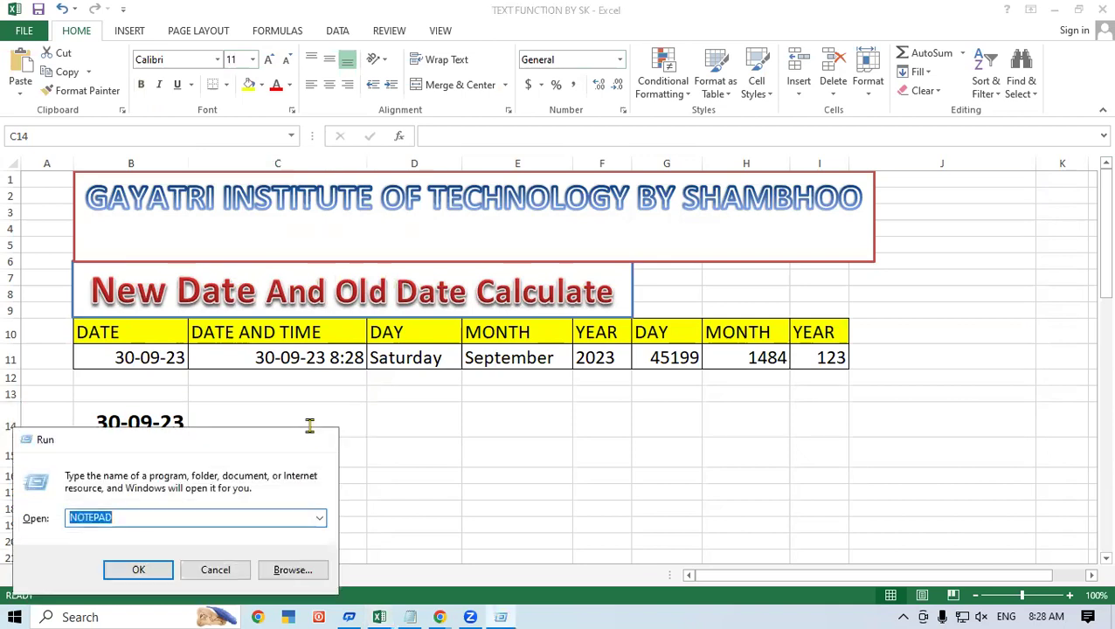
{"action": "key", "text": "Return"}
{"action": "left_click", "coordinate": [1010, 77]}
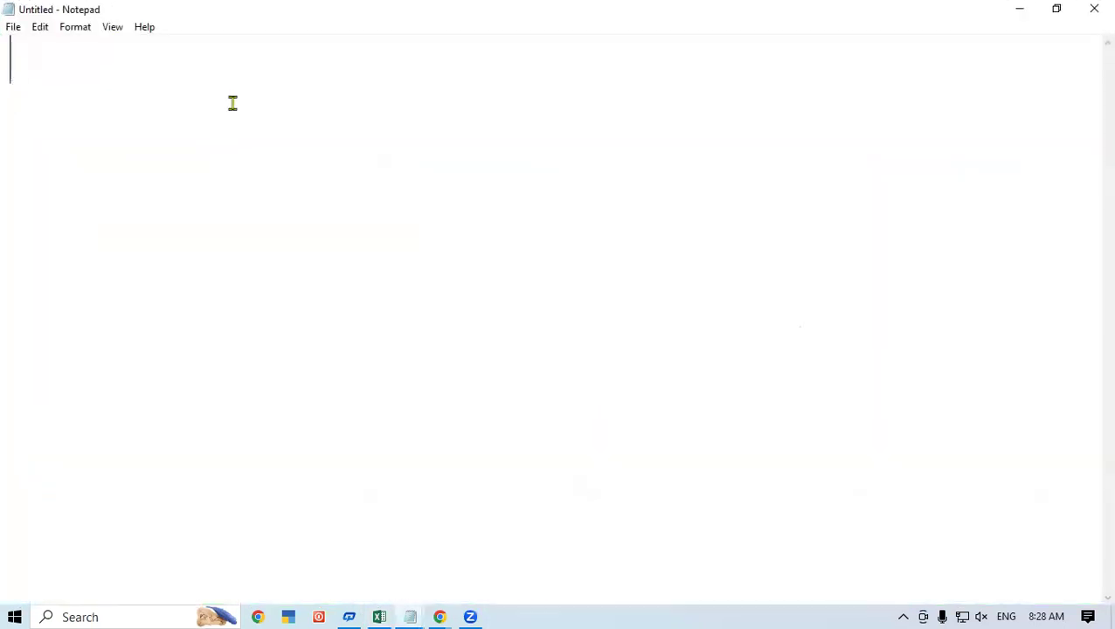
Type the notes Date, =Today() and Ctlr+; on three separate lines.
{"action": "type", "text": "Date"}
{"action": "key", "text": "Return"}
{"action": "type", "text": "=Today"}
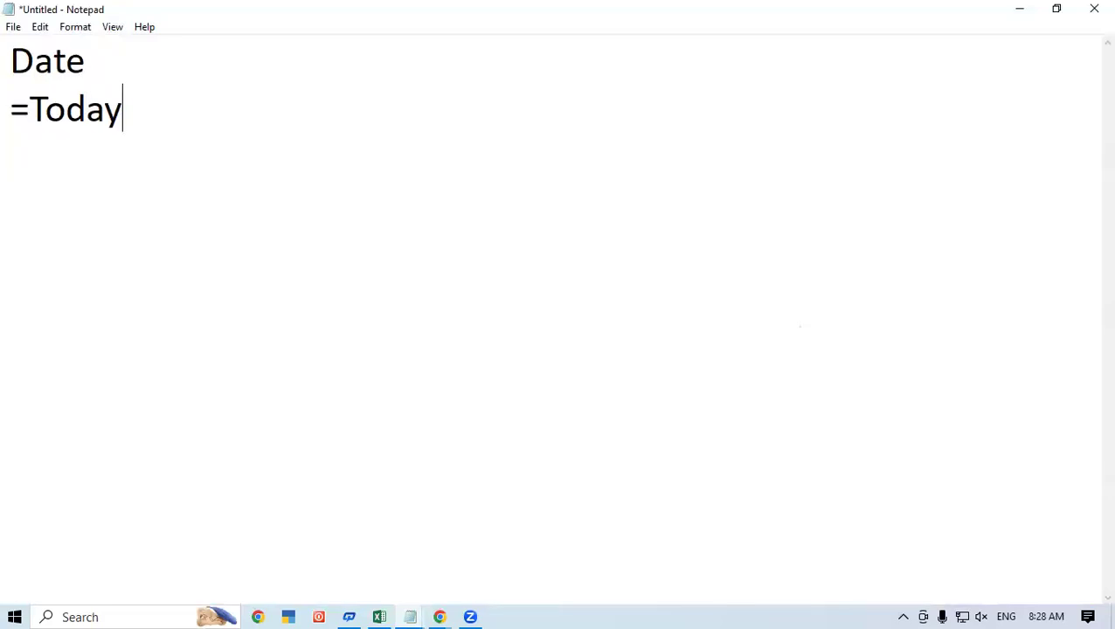
{"action": "type", "text": "()"}
{"action": "key", "text": "Return"}
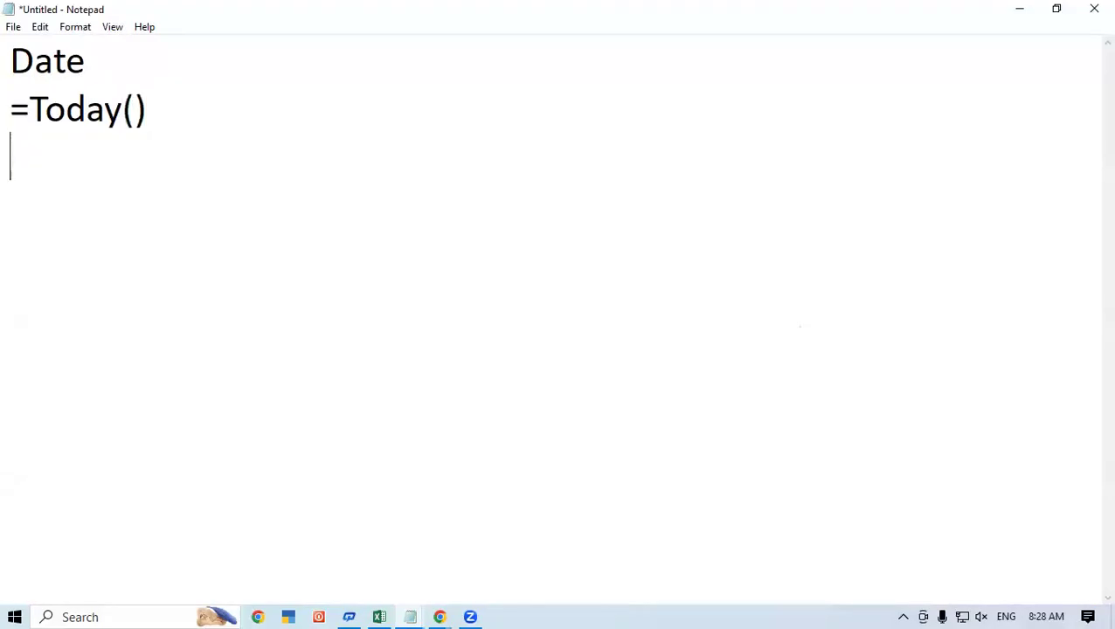
{"action": "type", "text": "Ctlr+"}
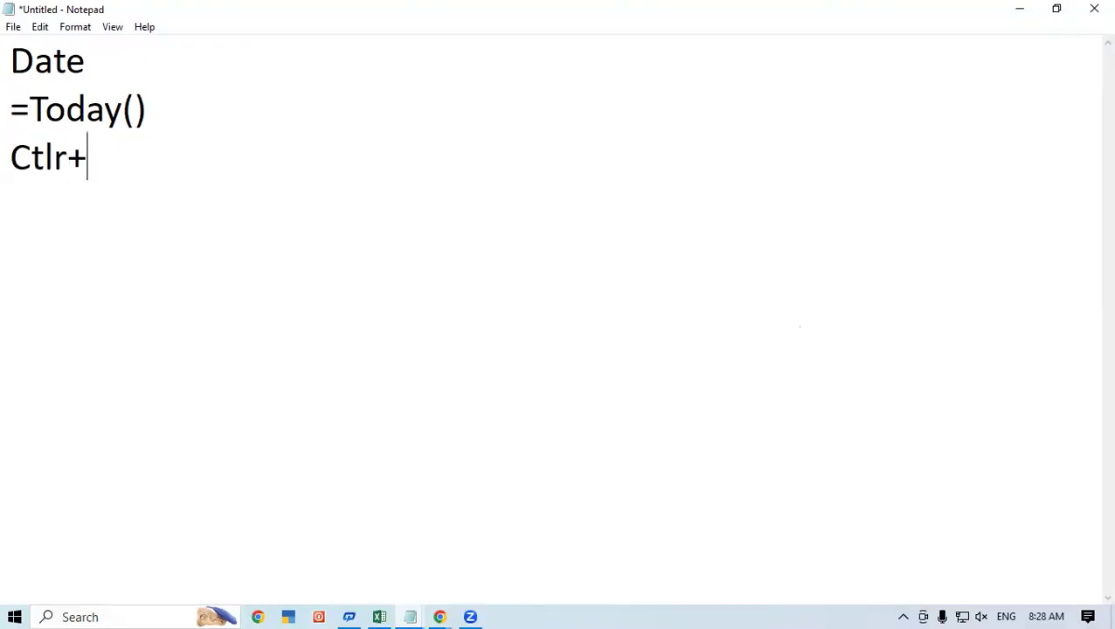
{"action": "type", "text": ":"}
{"action": "key", "text": "BackSpace"}
{"action": "type", "text": ";"}
Return to the Excel workbook and review the DATE AND TIME heading and B14's TODAY formula.
{"action": "left_click", "coordinate": [360, 614]}
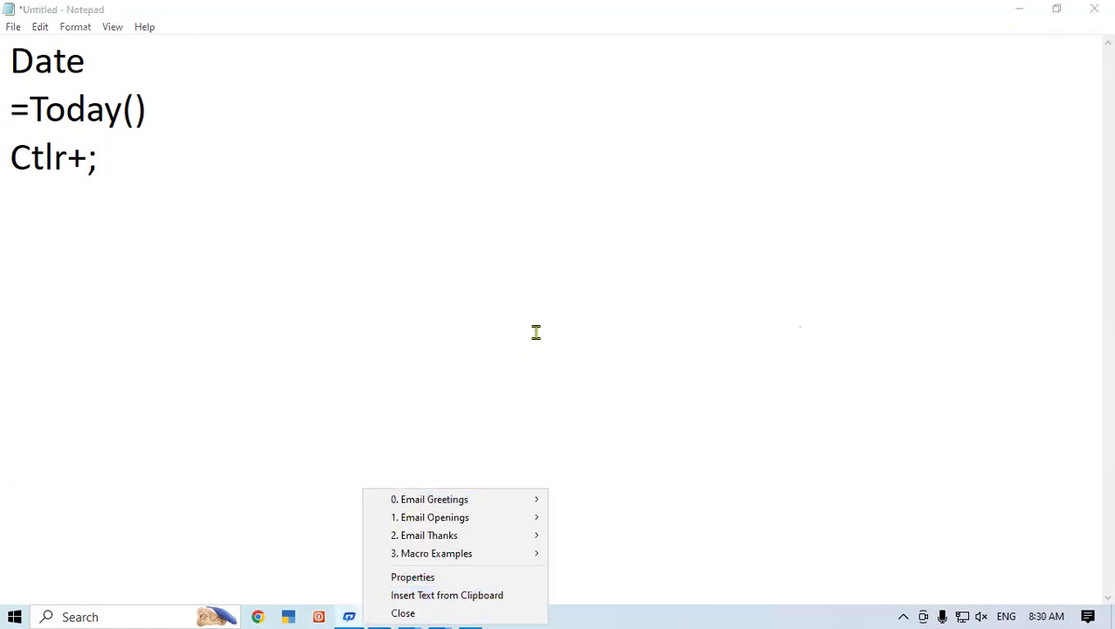
{"action": "left_click", "coordinate": [535, 332]}
{"action": "left_click", "coordinate": [379, 615]}
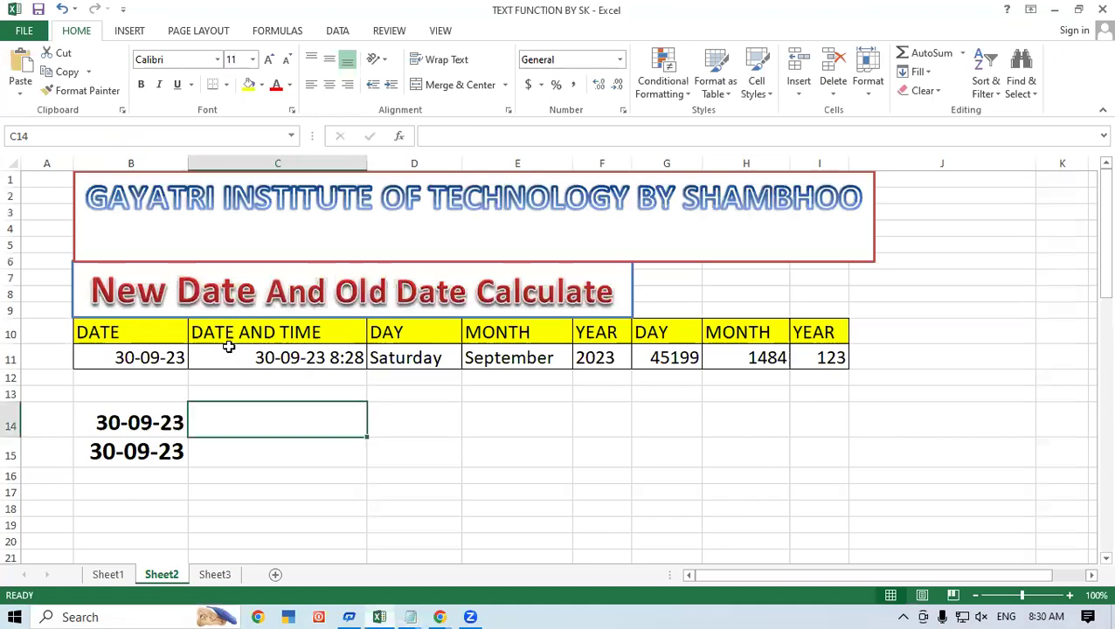
{"action": "left_click", "coordinate": [223, 317]}
{"action": "left_click", "coordinate": [253, 339]}
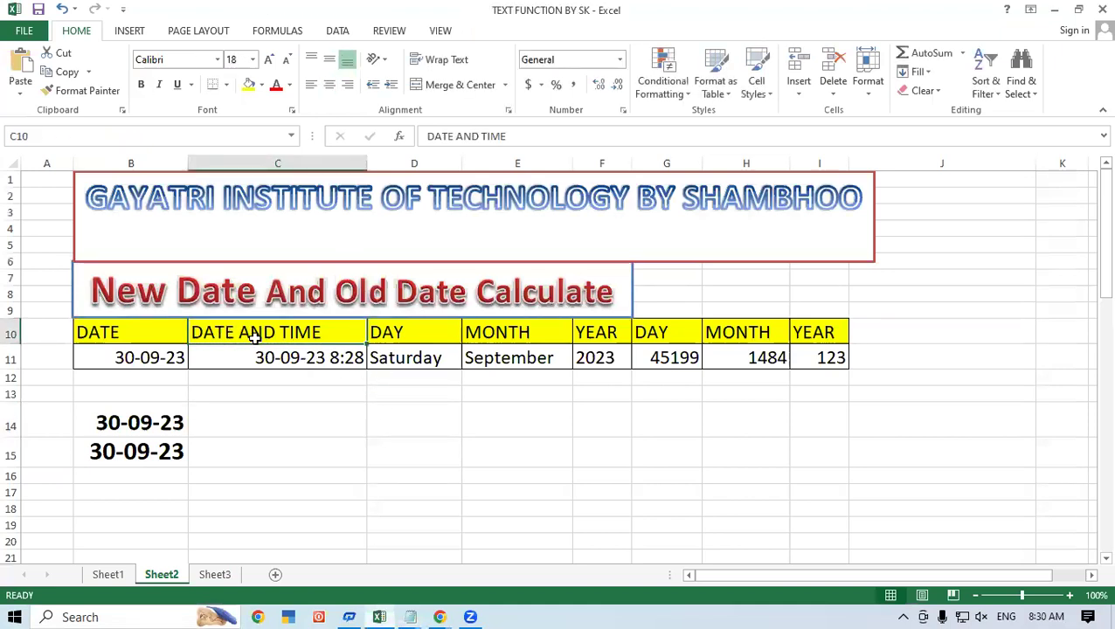
{"action": "left_click", "coordinate": [153, 419]}
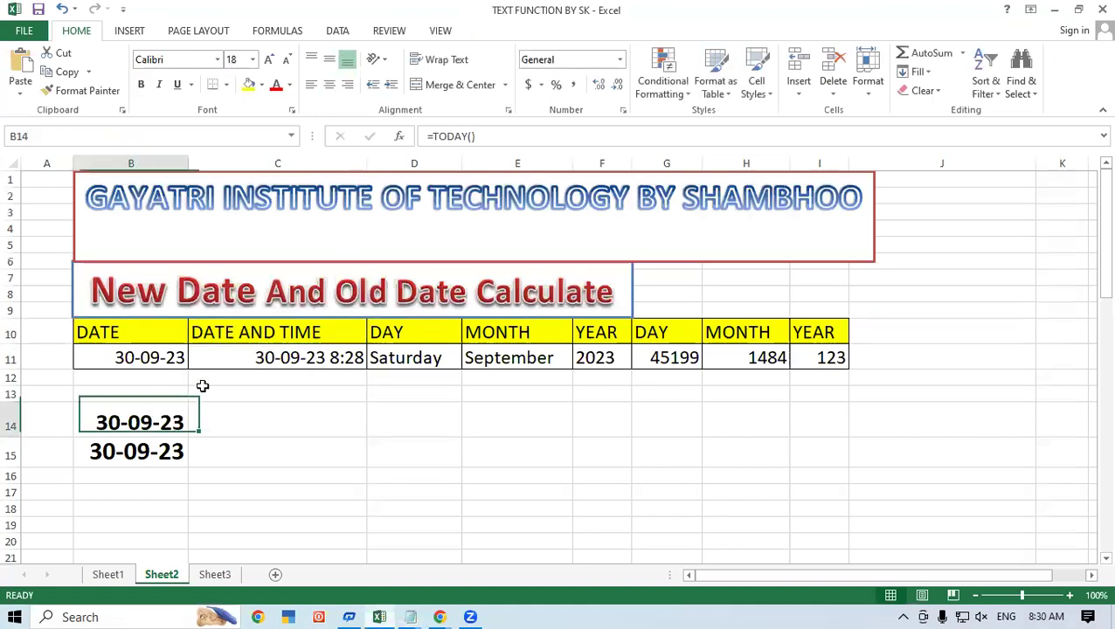
Enter the formula =NOW() in cell C14.
{"action": "left_click", "coordinate": [235, 339]}
{"action": "left_click", "coordinate": [244, 413]}
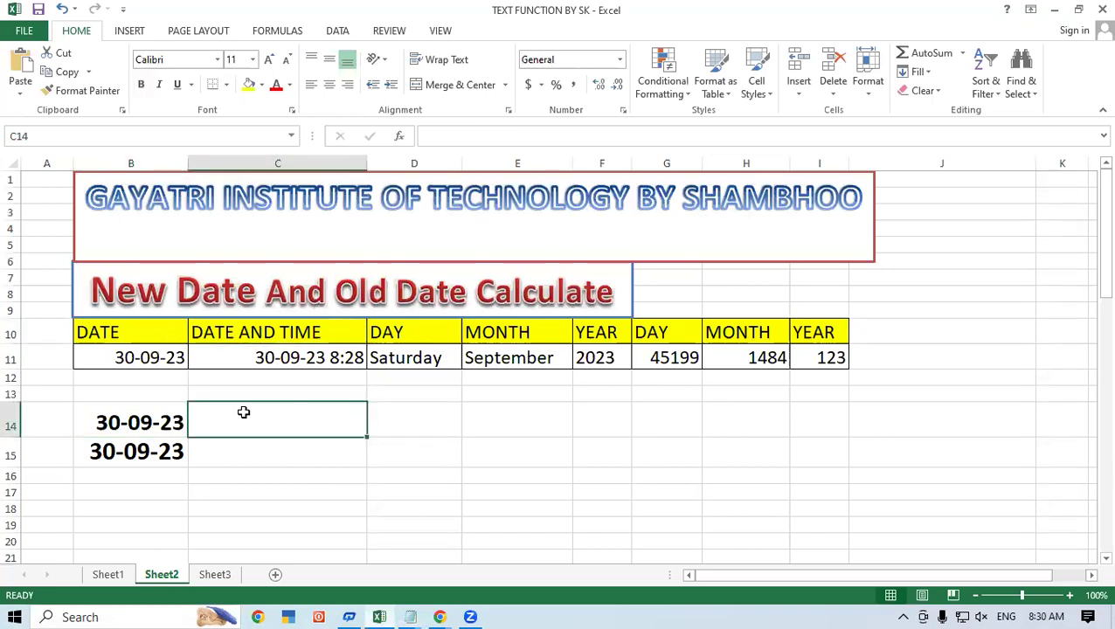
{"action": "type", "text": "=Now()"}
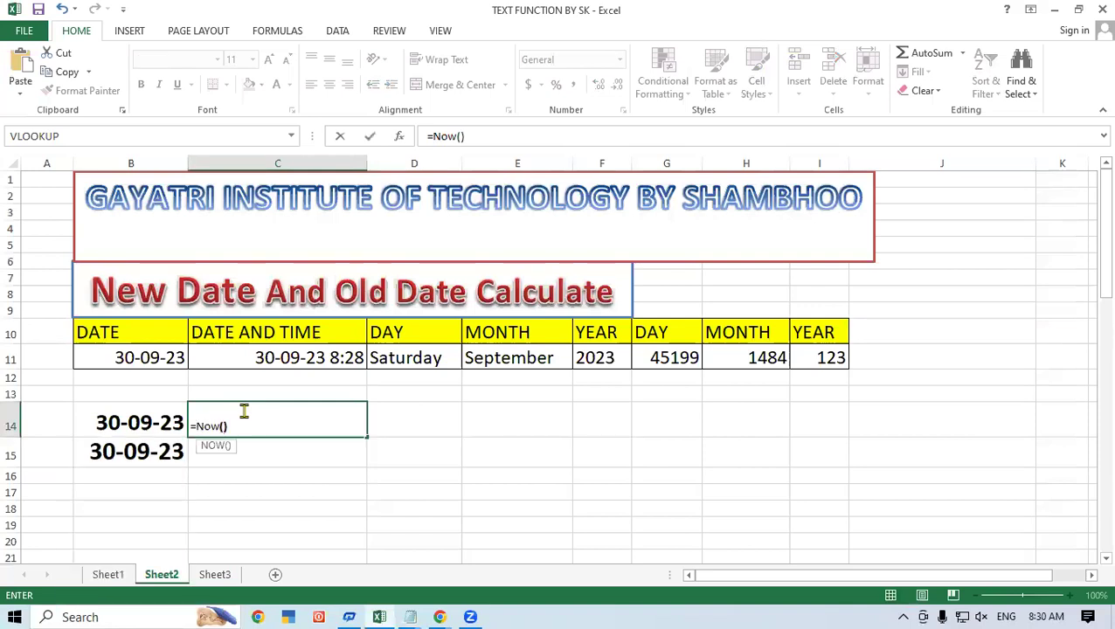
{"action": "key", "text": "Return"}
Make C14's date-time 30-09-23 8:30 bold and larger, then move down to C15.
{"action": "left_click", "coordinate": [244, 412]}
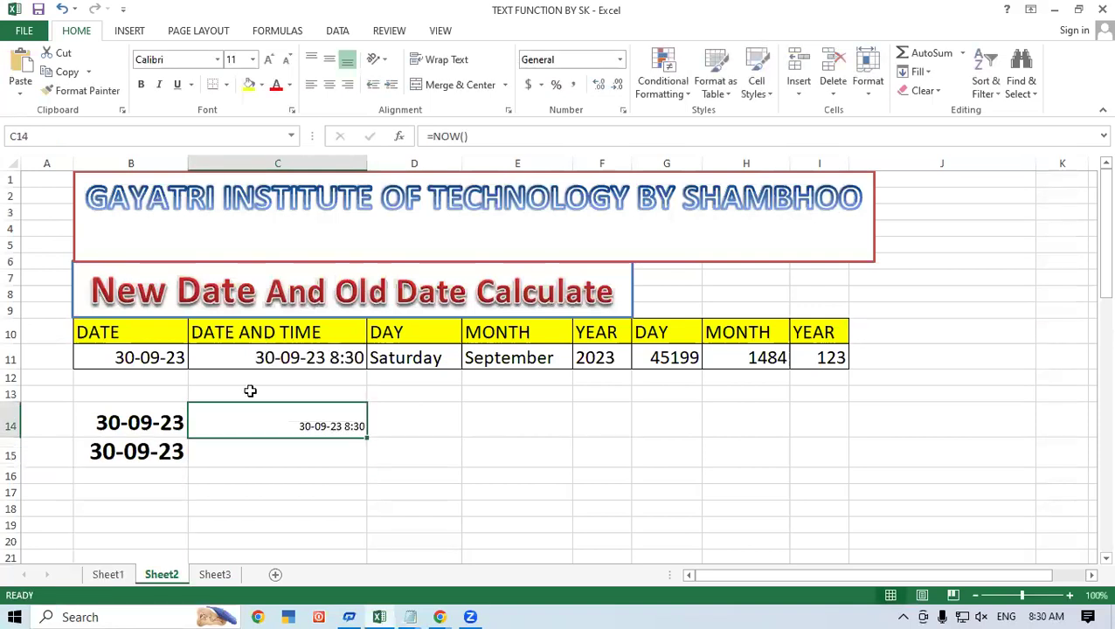
{"action": "left_click", "coordinate": [141, 84]}
{"action": "left_click", "coordinate": [269, 60]}
{"action": "left_click", "coordinate": [270, 60]}
{"action": "left_click", "coordinate": [269, 60]}
{"action": "left_click", "coordinate": [269, 61]}
{"action": "left_click", "coordinate": [269, 60]}
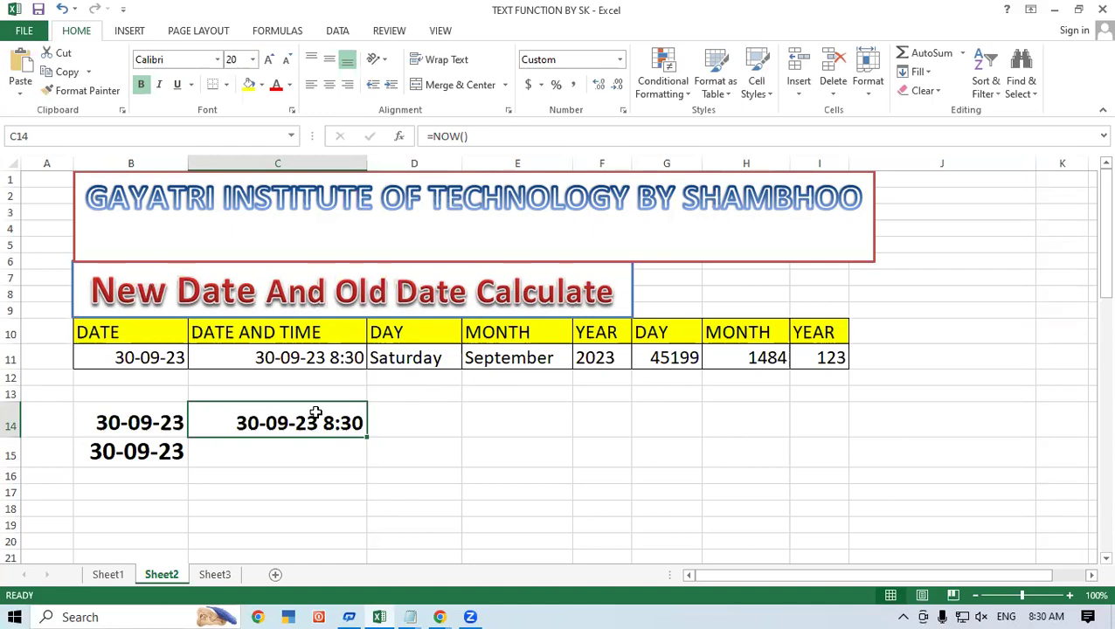
{"action": "left_click", "coordinate": [223, 333]}
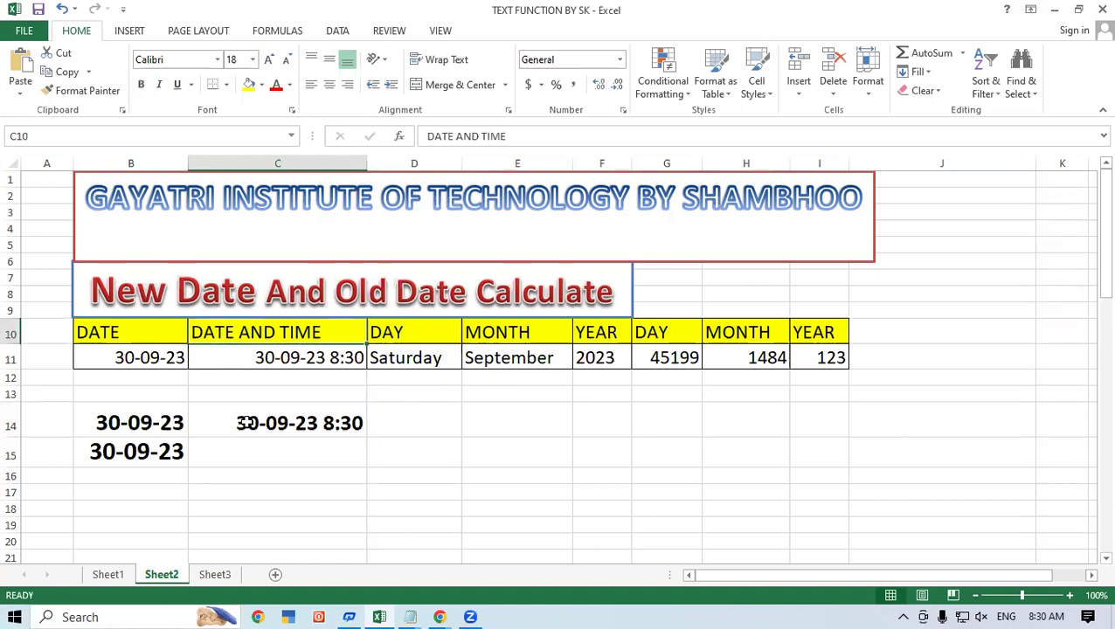
{"action": "left_click", "coordinate": [246, 423]}
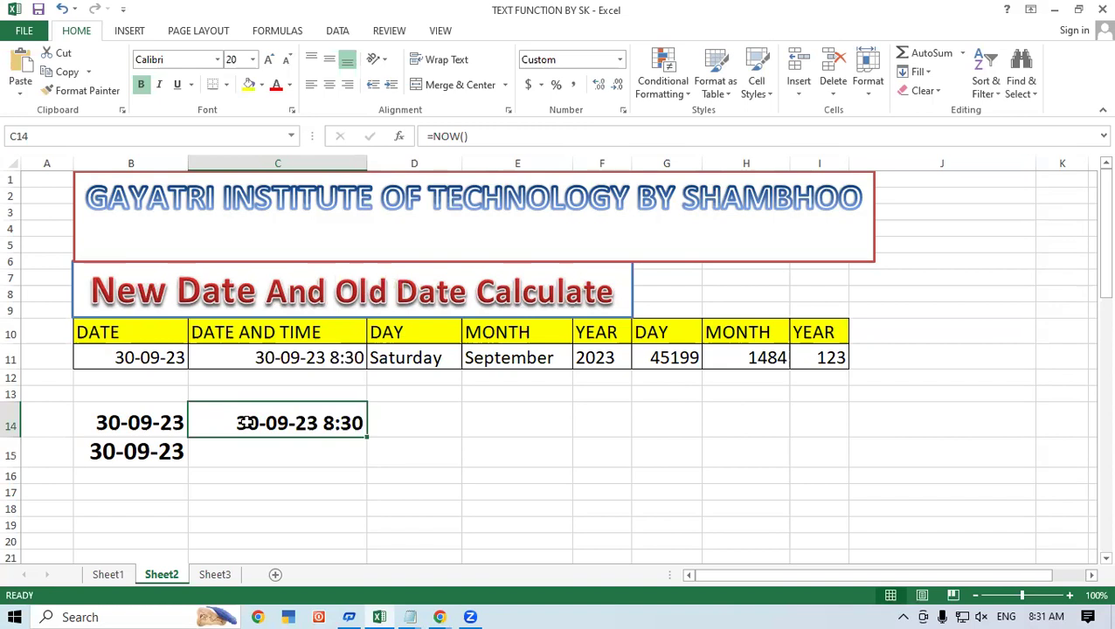
{"action": "key", "text": "Down"}
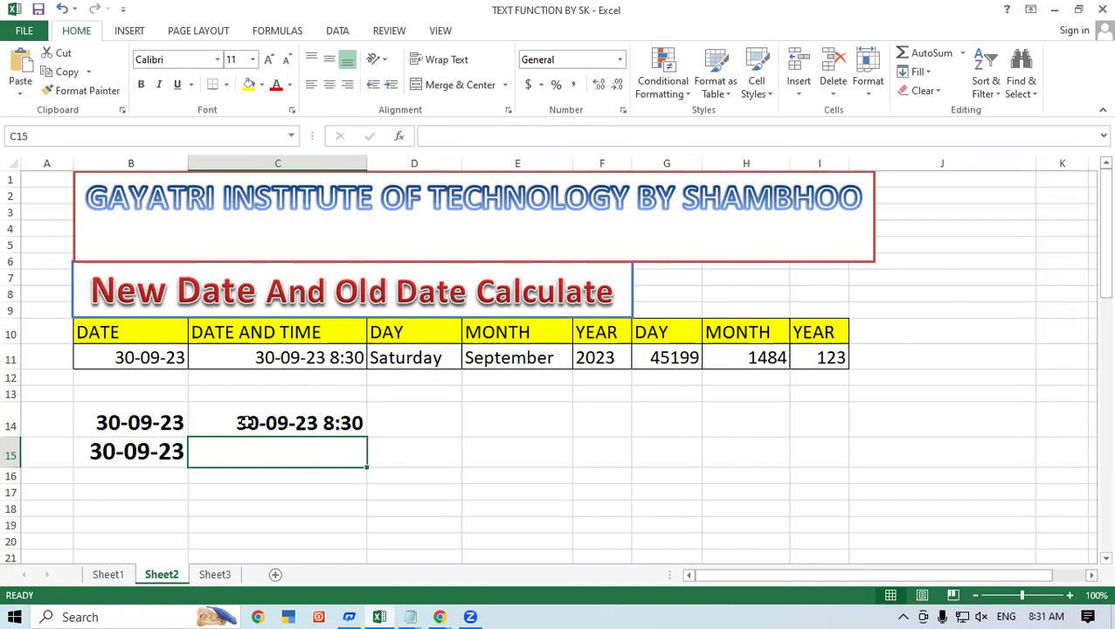
Insert the current time 8:31 AM in C15 with Ctrl+Shift+; and make it bold at size 28.
{"action": "key", "text": "ctrl+shift+semicolon"}
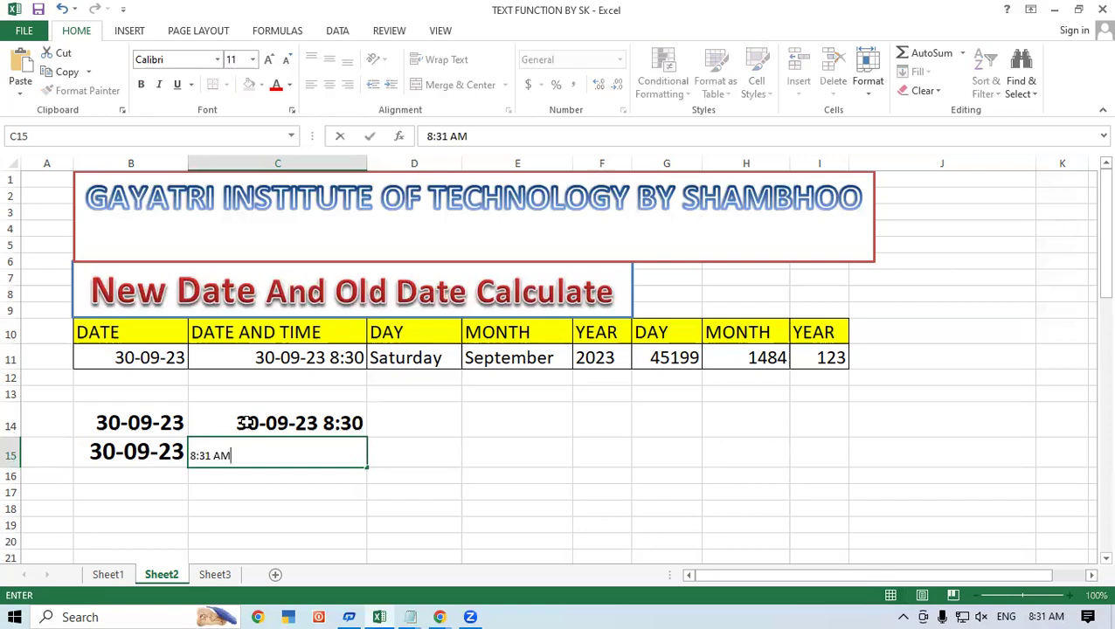
{"action": "key", "text": "Return"}
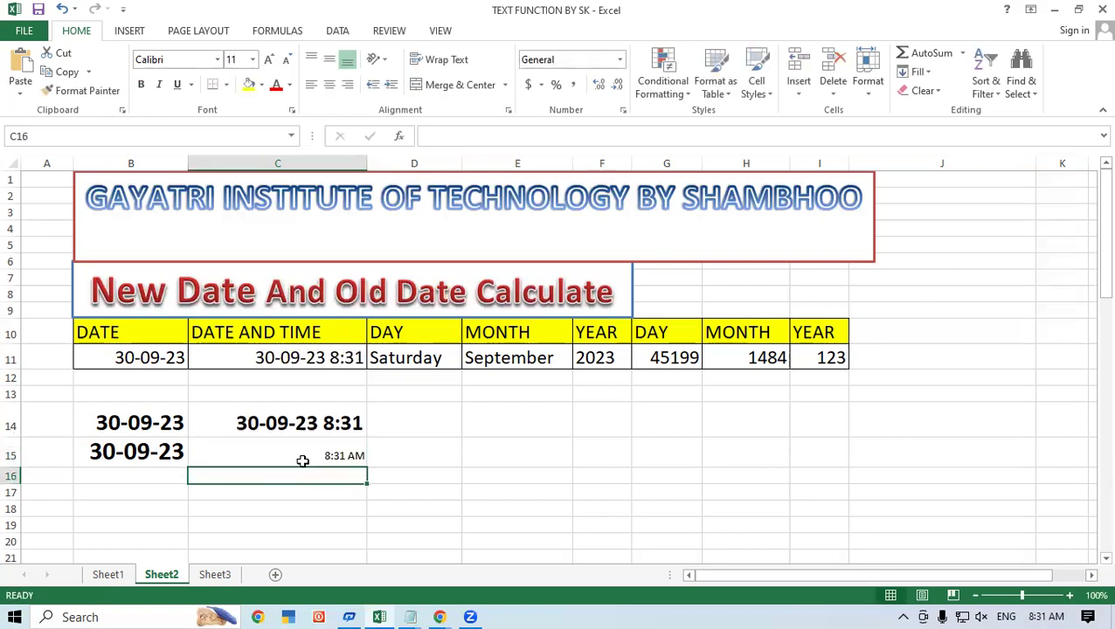
{"action": "left_click", "coordinate": [302, 460]}
{"action": "left_click", "coordinate": [141, 84]}
{"action": "left_click", "coordinate": [269, 61]}
{"action": "left_click", "coordinate": [268, 61]}
{"action": "left_click", "coordinate": [269, 61]}
{"action": "left_click", "coordinate": [269, 61]}
{"action": "left_click", "coordinate": [268, 61]}
{"action": "left_click", "coordinate": [268, 61]}
{"action": "left_click", "coordinate": [268, 61]}
{"action": "left_click", "coordinate": [268, 61]}
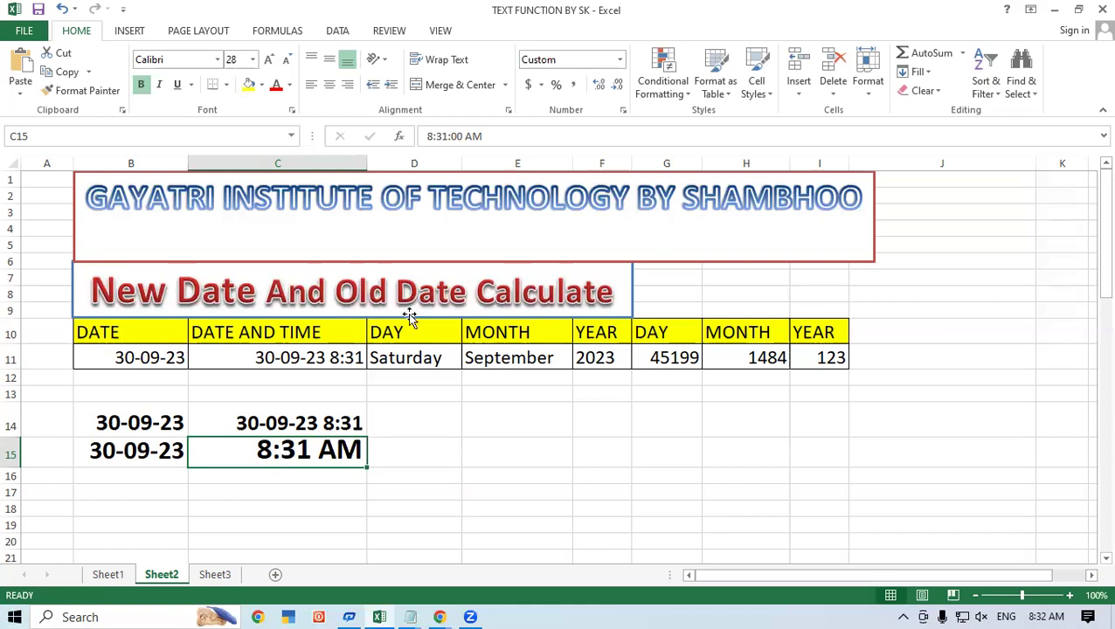
{"action": "left_click", "coordinate": [476, 468]}
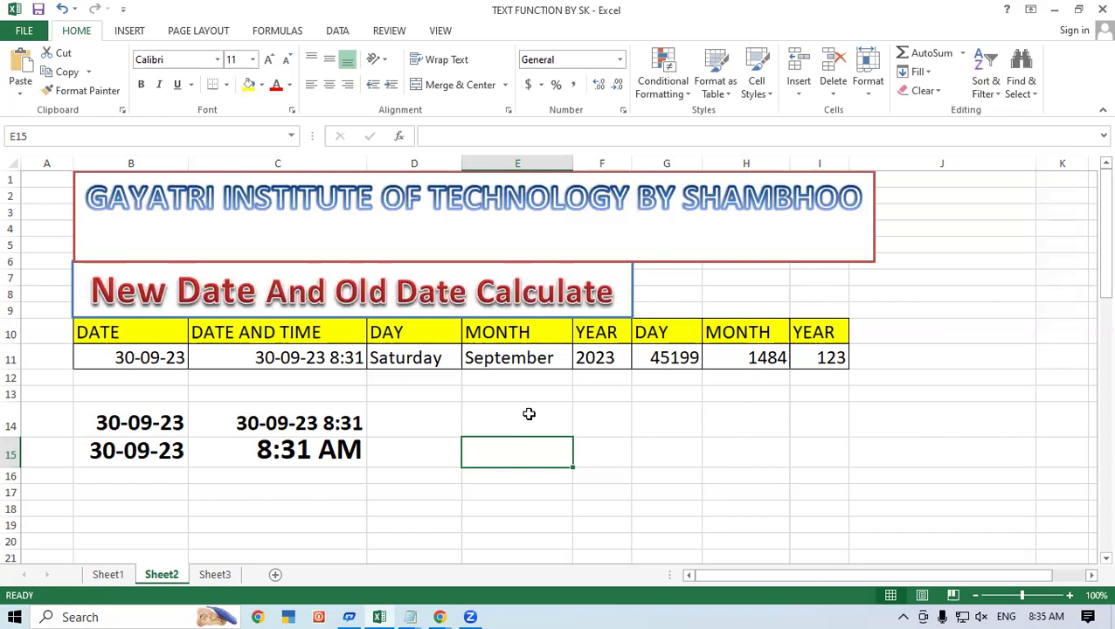
Clear B14:C15 and enter the date 01-01-2000 in B14.
{"action": "left_click_drag", "start_coordinate": [122, 423], "coordinate": [288, 450]}
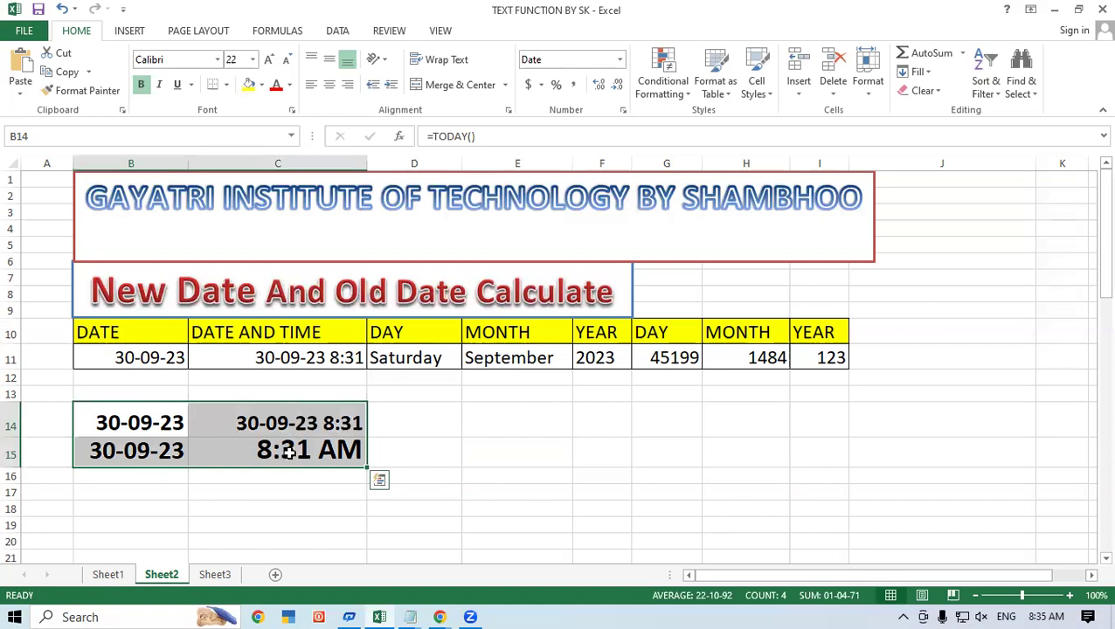
{"action": "key", "text": "Delete"}
{"action": "left_click", "coordinate": [481, 455]}
{"action": "left_click", "coordinate": [115, 432]}
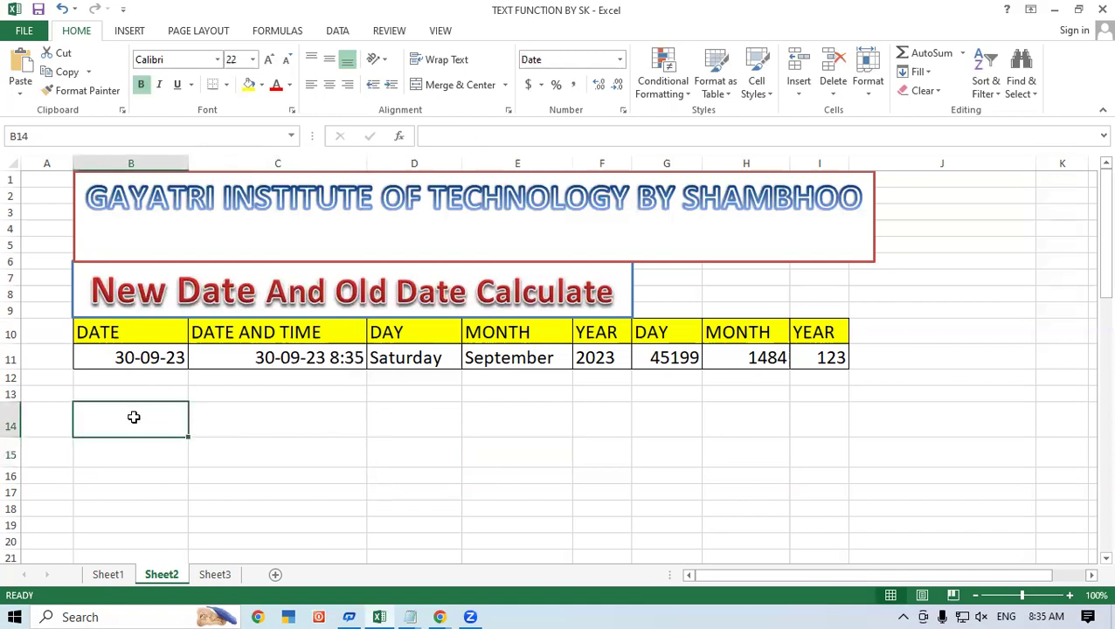
{"action": "type", "text": "01-01-"}
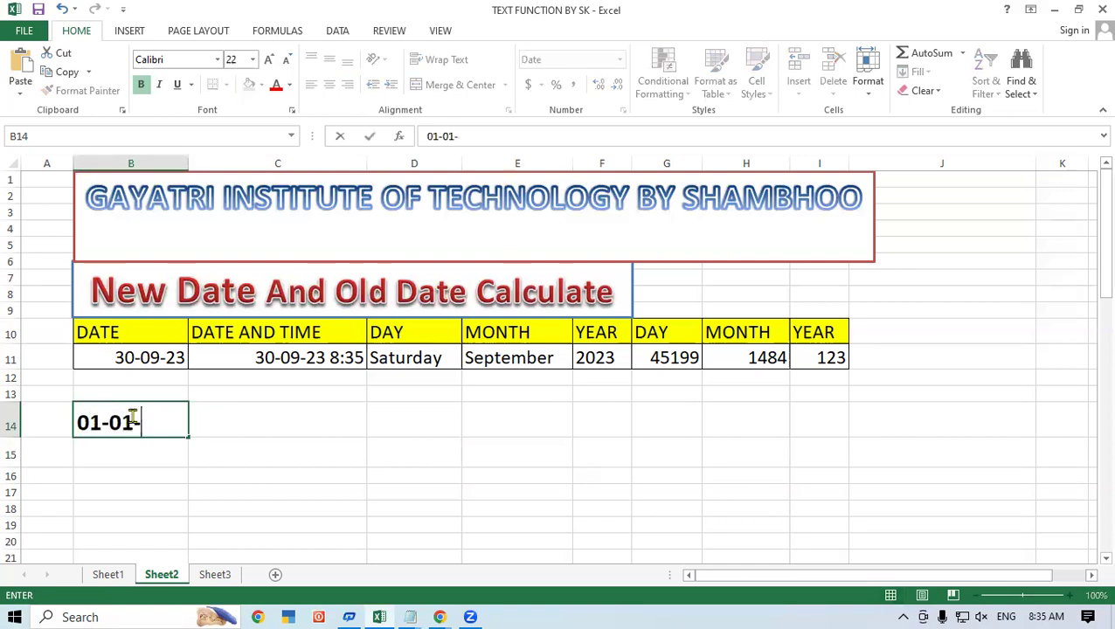
{"action": "type", "text": "200"}
{"action": "type", "text": "0"}
{"action": "key", "text": "Return"}
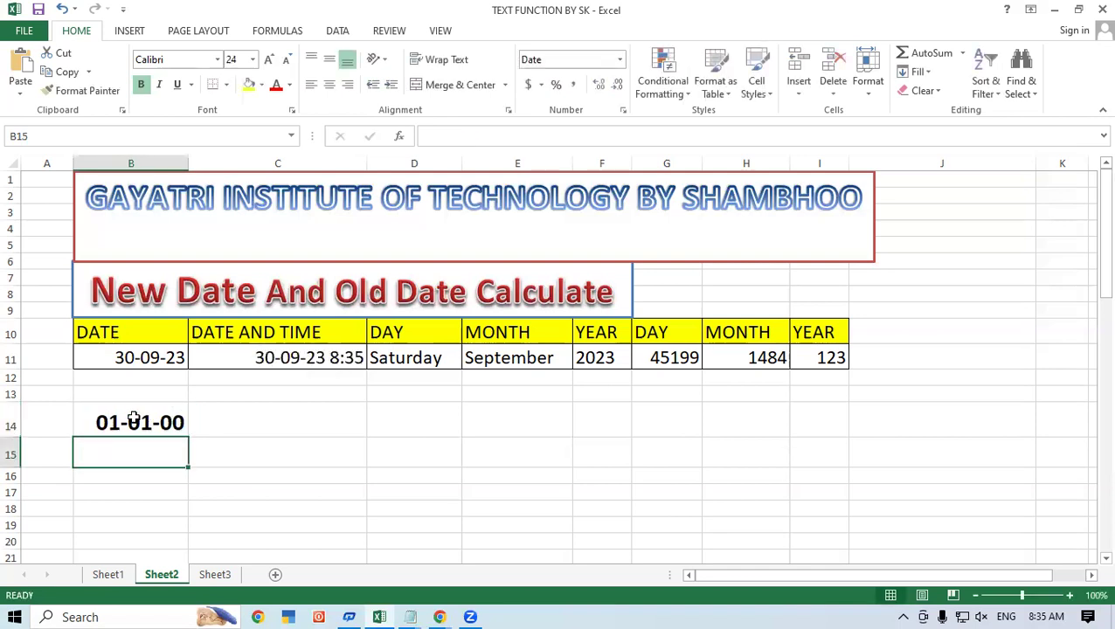
{"action": "left_click", "coordinate": [133, 420]}
{"action": "left_click", "coordinate": [415, 424]}
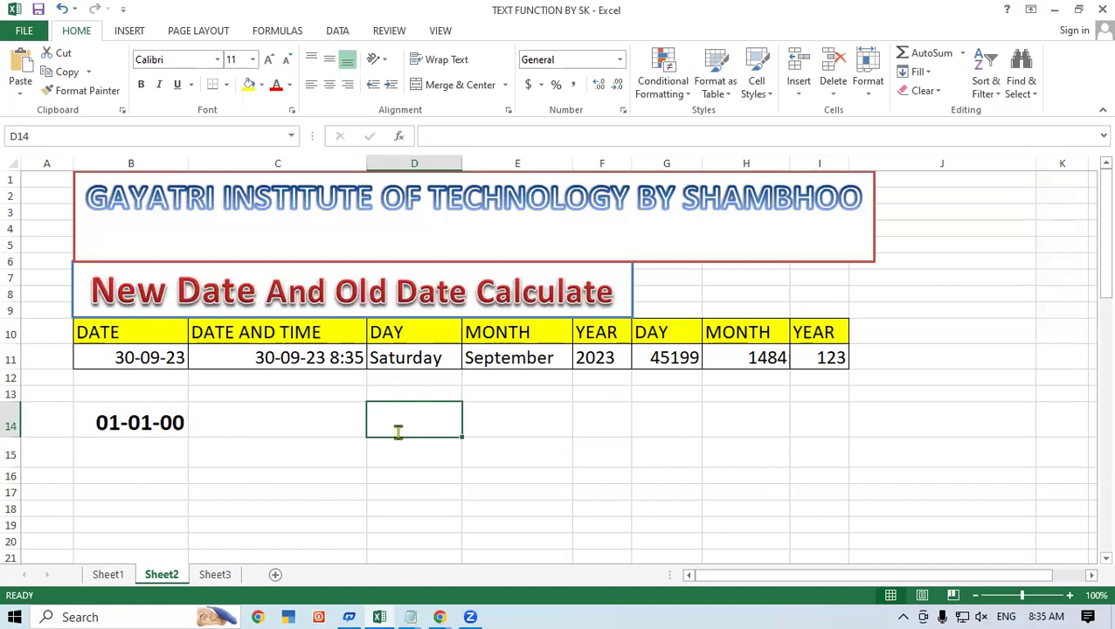
Enter =TEXT(B14,"dddd") in D14 to return the day name Saturday.
{"action": "type", "text": "="}
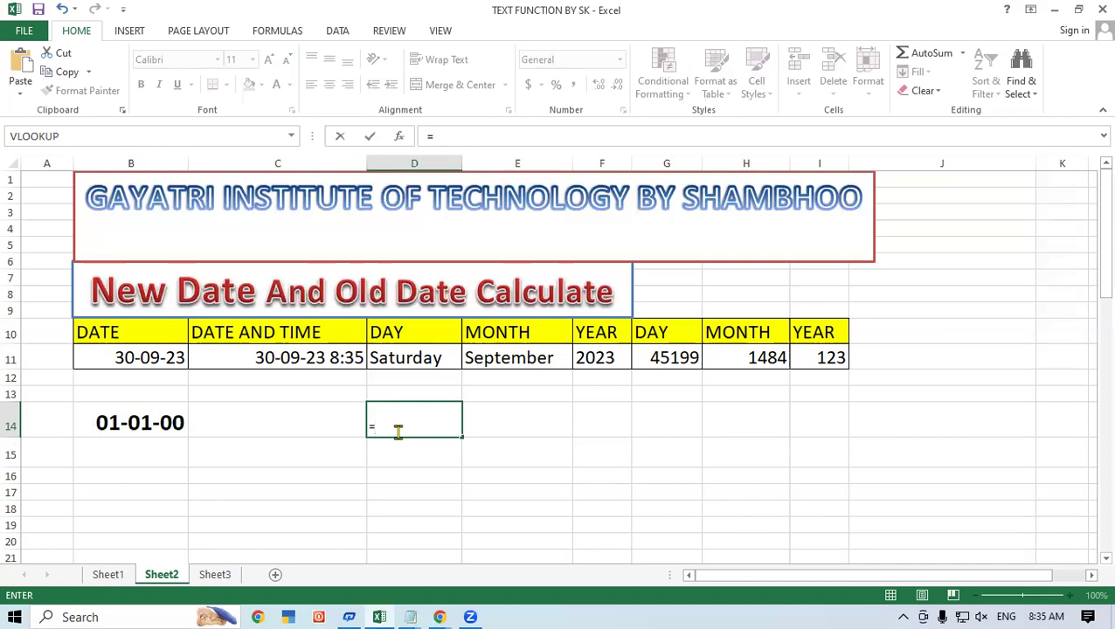
{"action": "type", "text": "Text("}
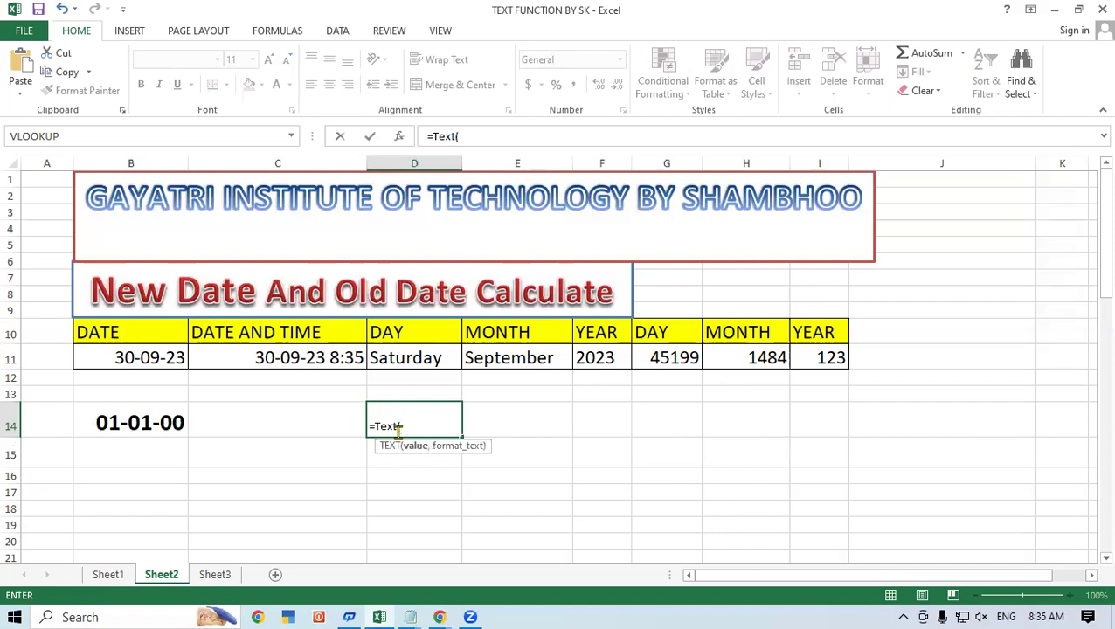
{"action": "scroll", "coordinate": [464, 432], "scroll_direction": "down", "scroll_amount": 1}
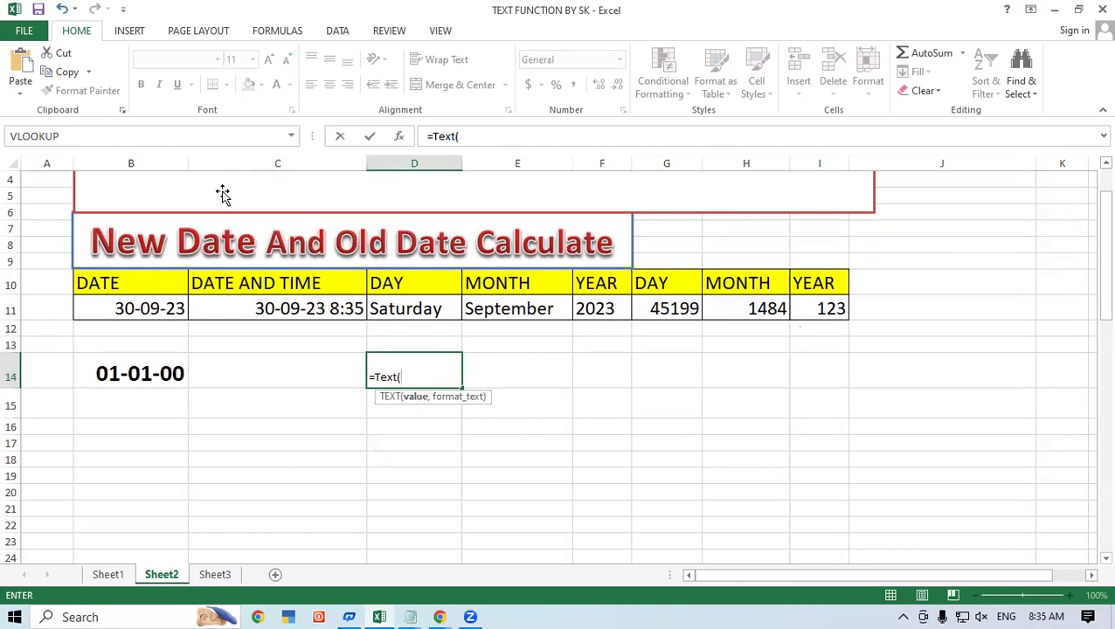
{"action": "left_click", "coordinate": [124, 373]}
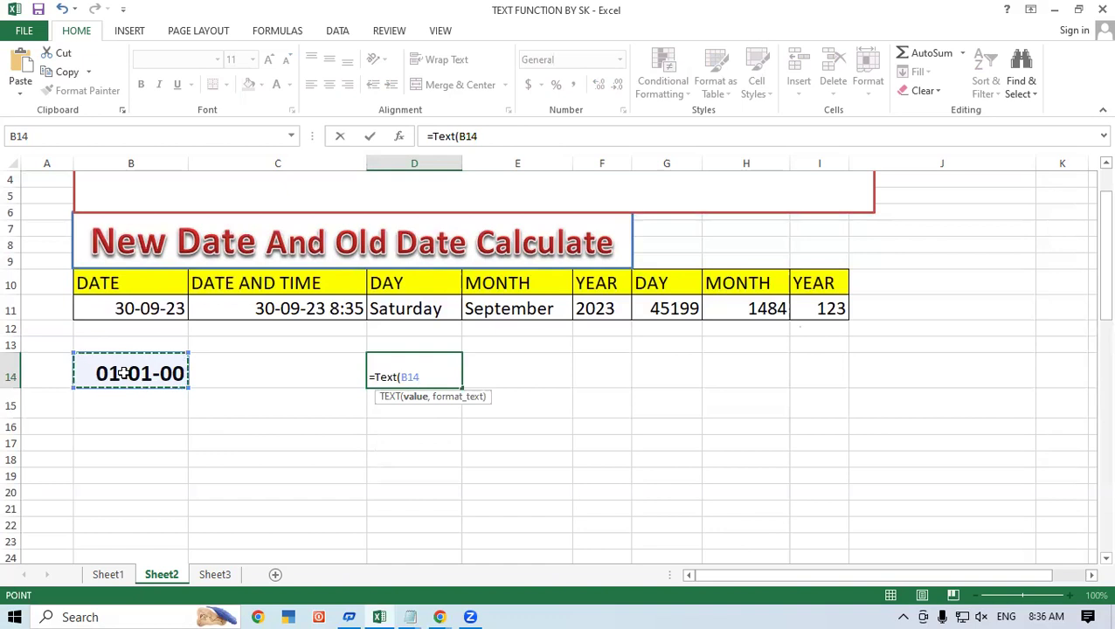
{"action": "type", "text": ","}
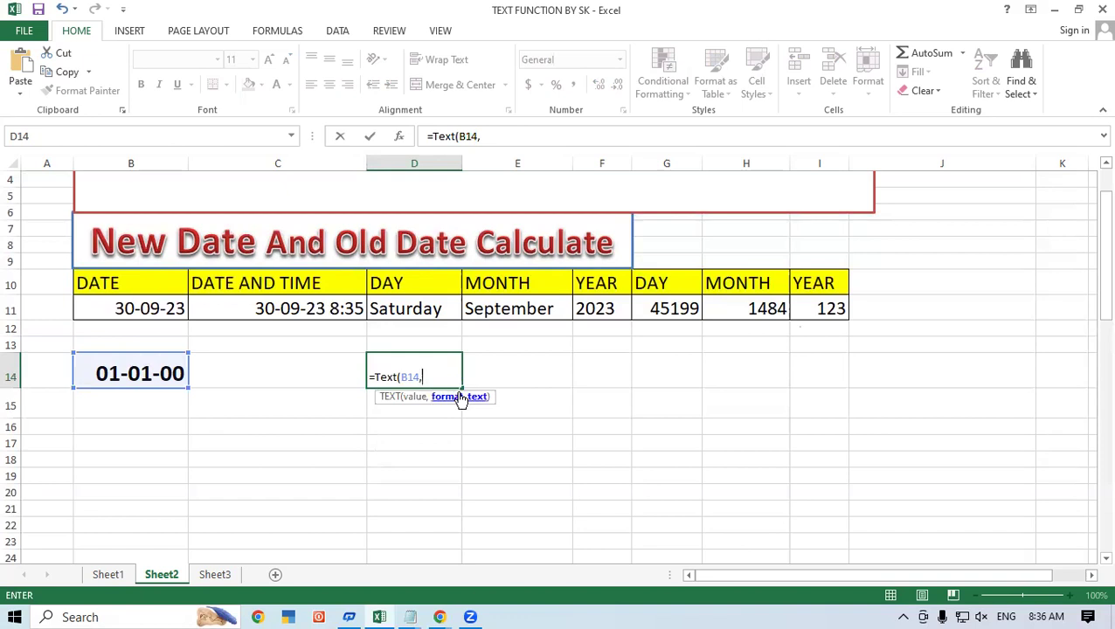
{"action": "type", "text": "\"dddd"}
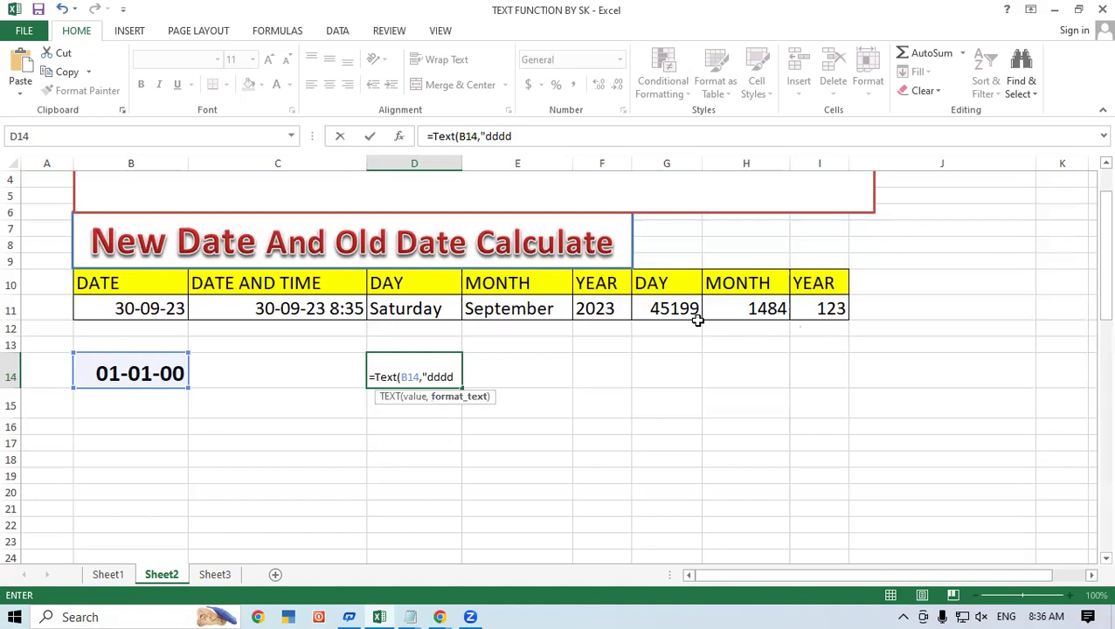
{"action": "type", "text": "\""}
{"action": "type", "text": ")"}
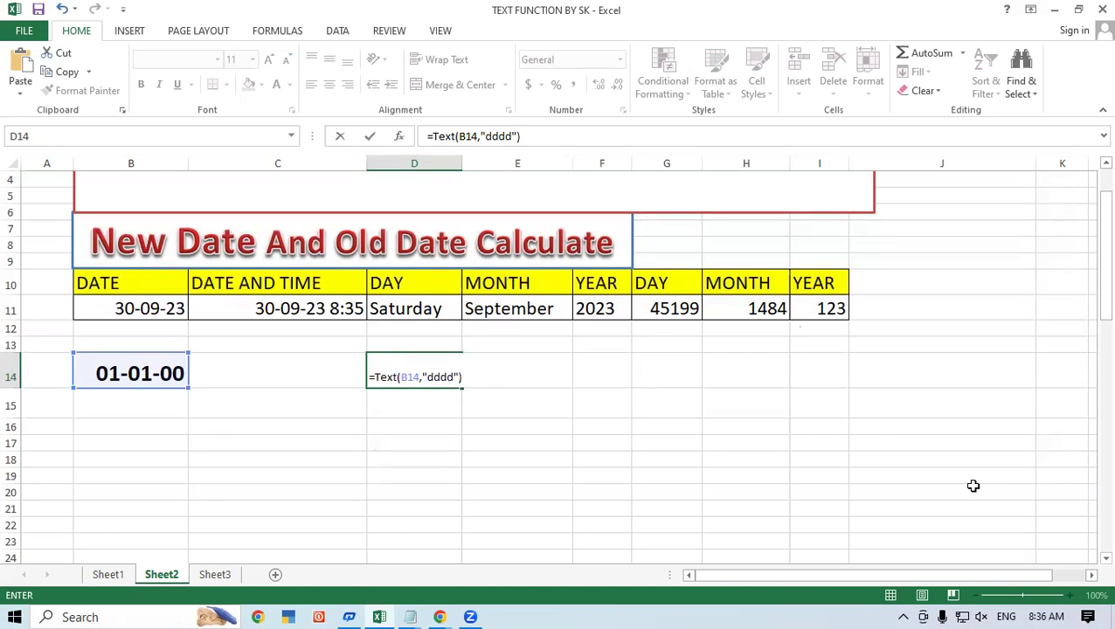
{"action": "key", "text": "Return"}
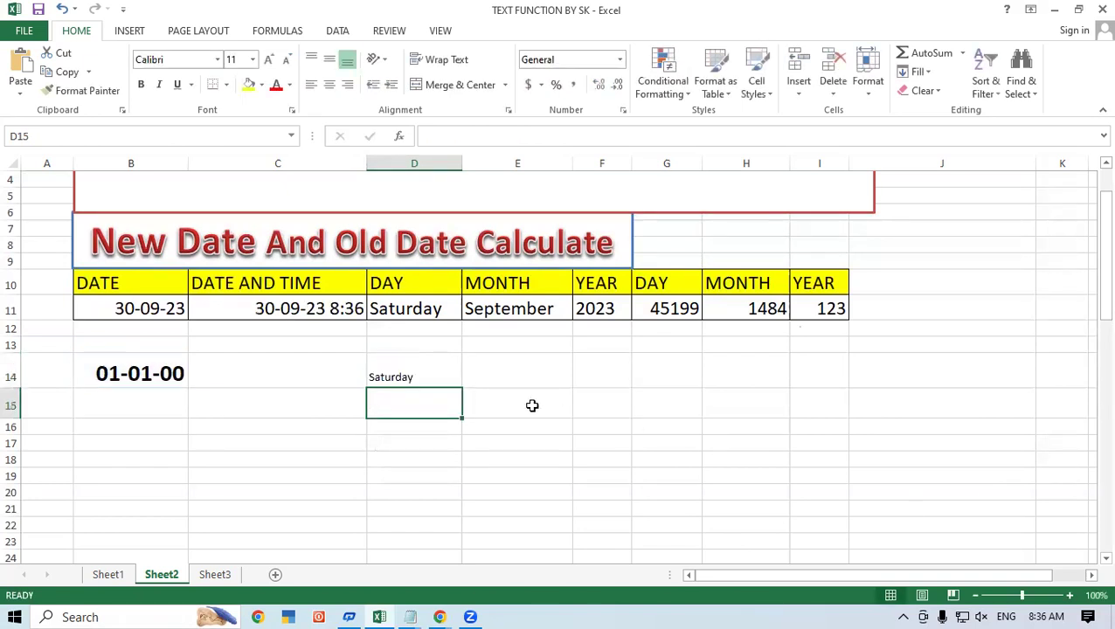
Make D14's Saturday result bold and enlarge it to 20 point.
{"action": "left_click", "coordinate": [390, 367]}
{"action": "left_click", "coordinate": [141, 85]}
{"action": "left_click", "coordinate": [268, 61]}
{"action": "left_click", "coordinate": [269, 61]}
{"action": "left_click", "coordinate": [268, 61]}
{"action": "left_click", "coordinate": [268, 62]}
{"action": "left_click", "coordinate": [268, 61]}
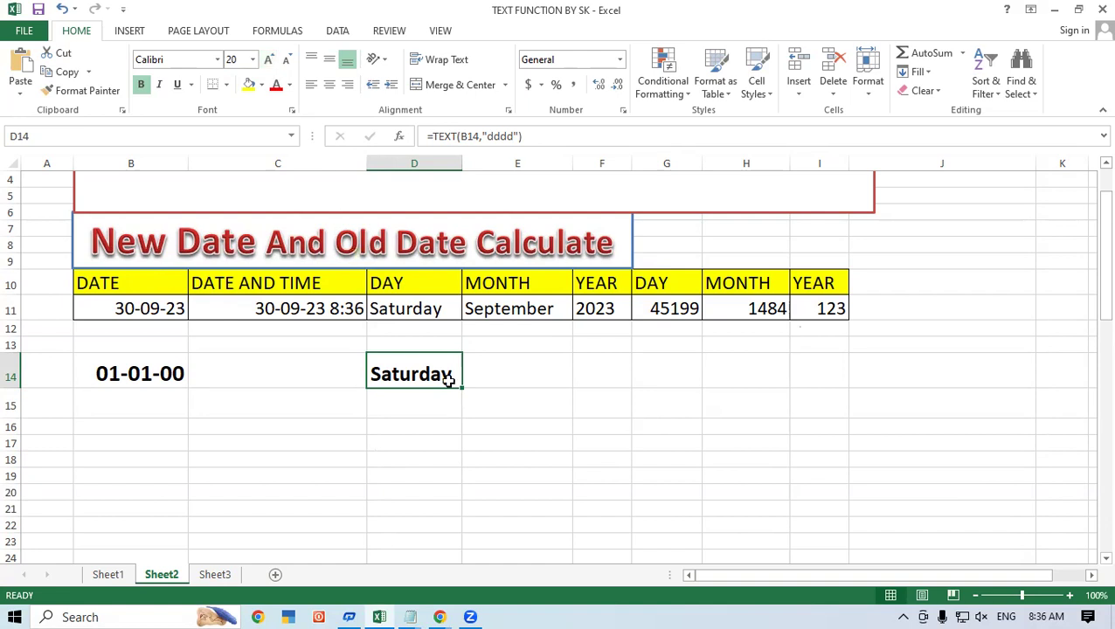
Change B14's date to 02-10-2023 so D14 recalculates to Monday.
{"action": "left_click", "coordinate": [98, 378]}
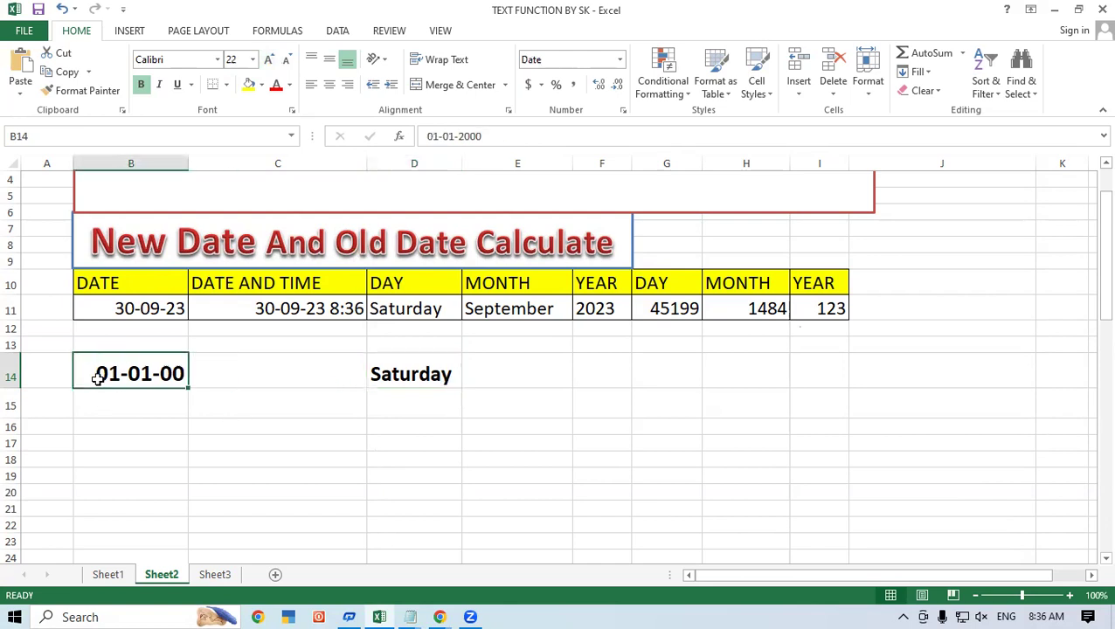
{"action": "type", "text": "02-"}
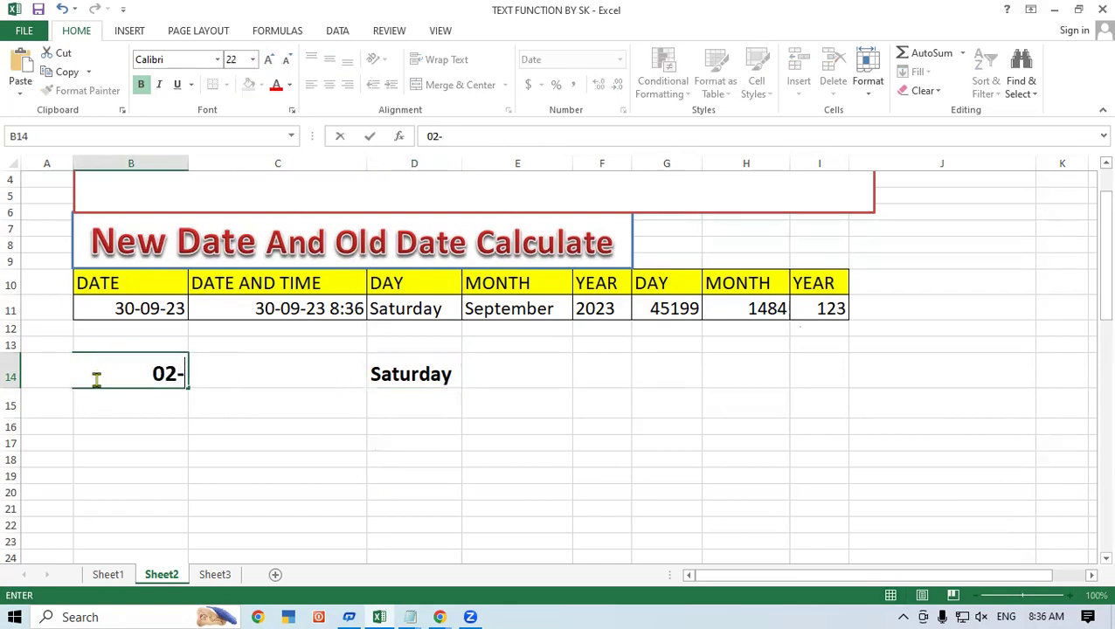
{"action": "type", "text": "10-2023"}
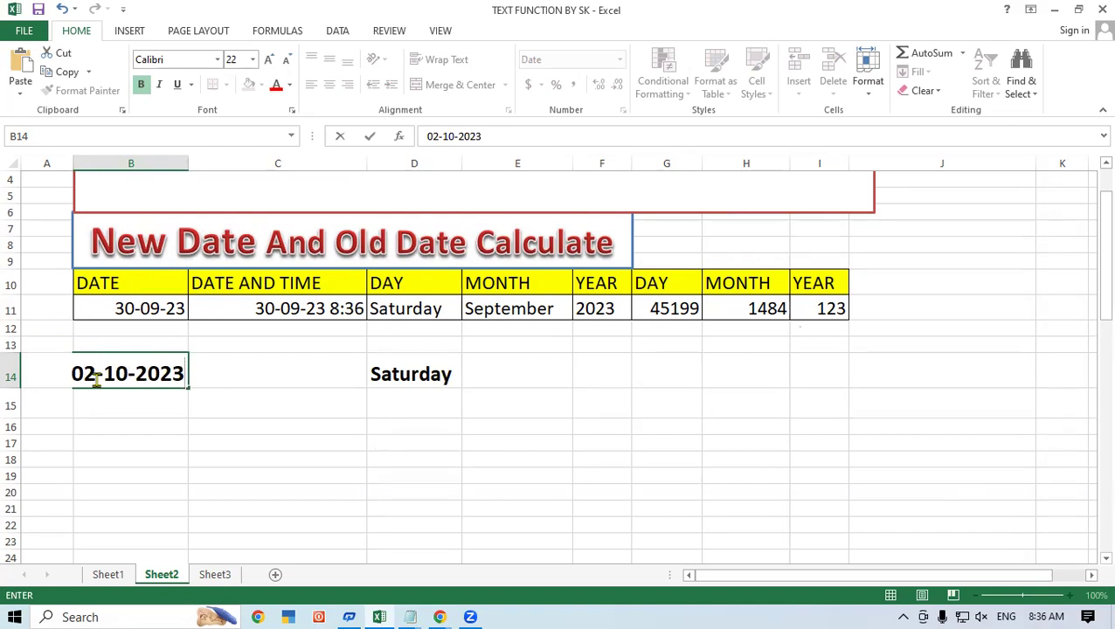
{"action": "key", "text": "Return"}
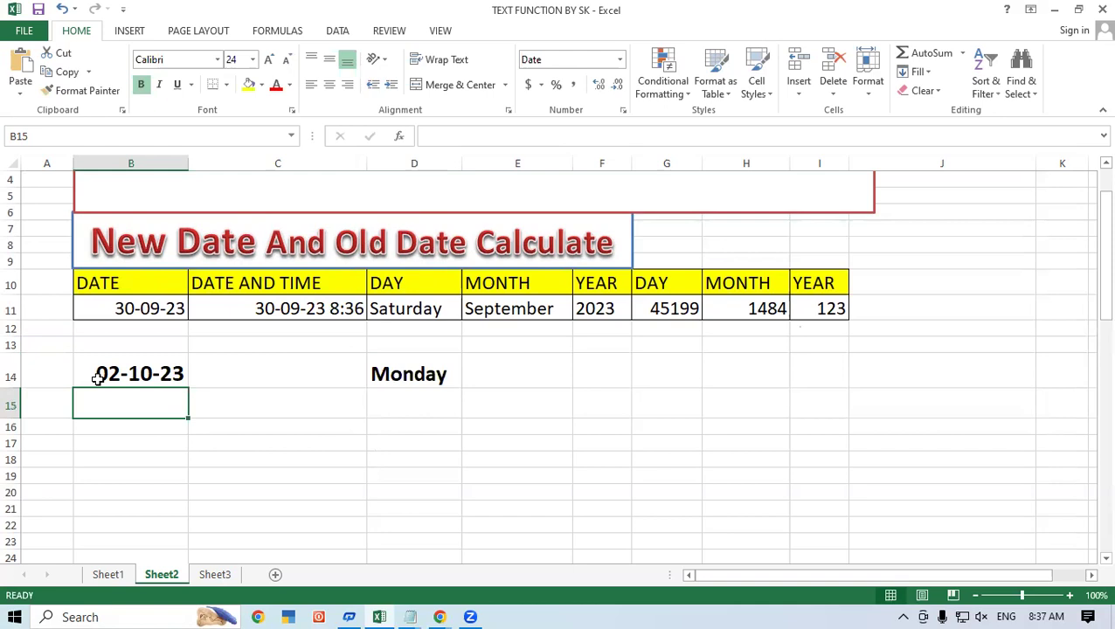
Shrink B14's font, enter 15-08-1947, and check that D14 shows Friday.
{"action": "left_click", "coordinate": [103, 374]}
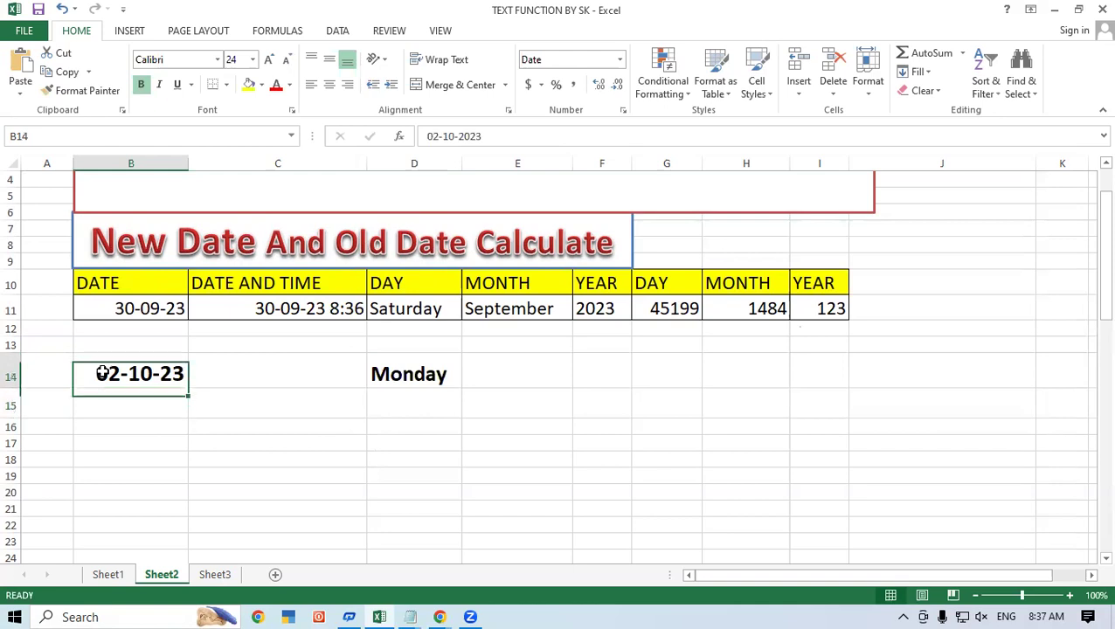
{"action": "key", "text": "alt+h"}
{"action": "key", "text": "f"}
{"action": "key", "text": "k"}
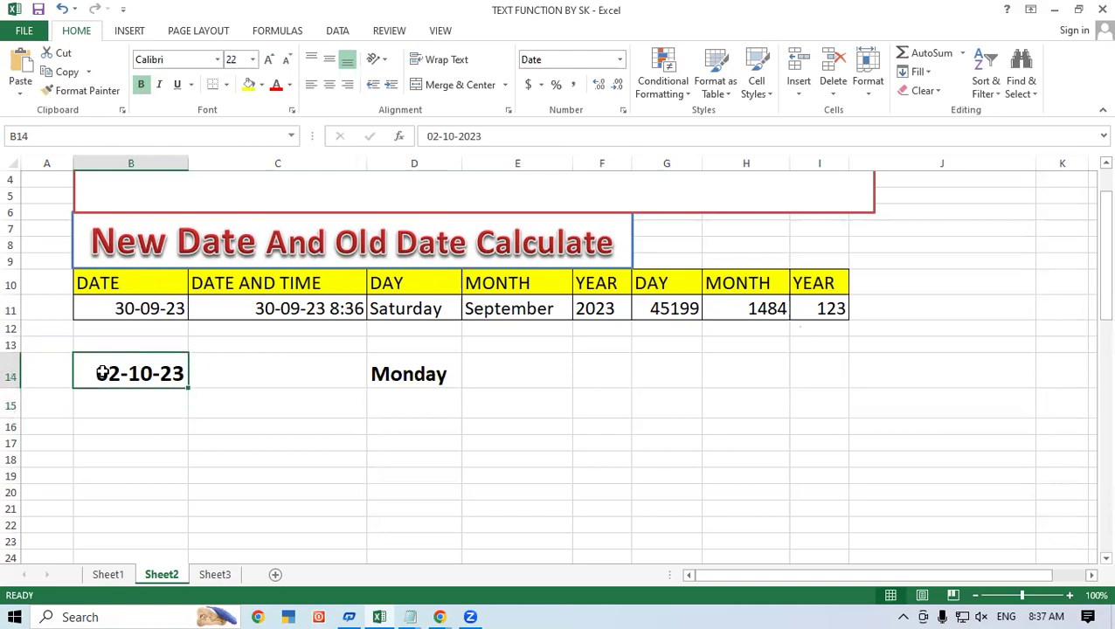
{"action": "type", "text": "15-"}
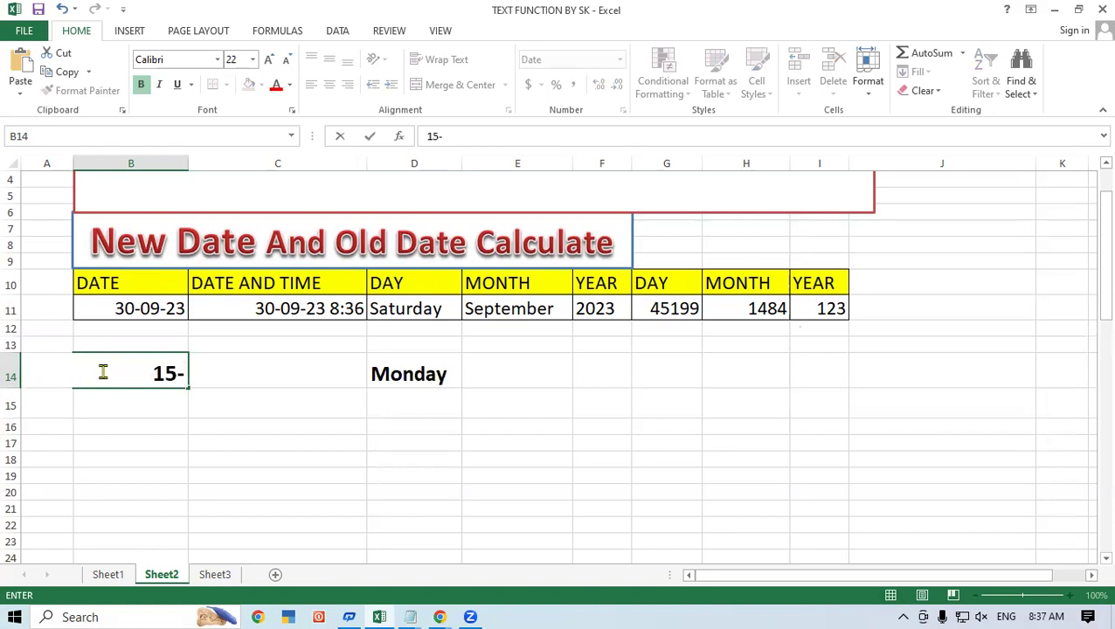
{"action": "type", "text": "08-194"}
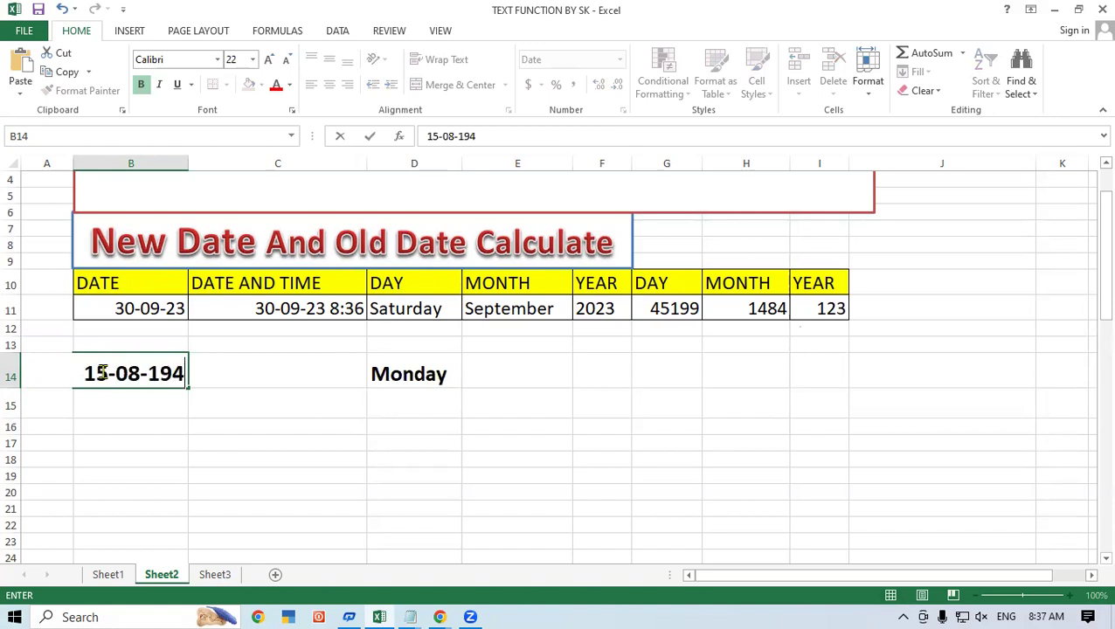
{"action": "type", "text": "7"}
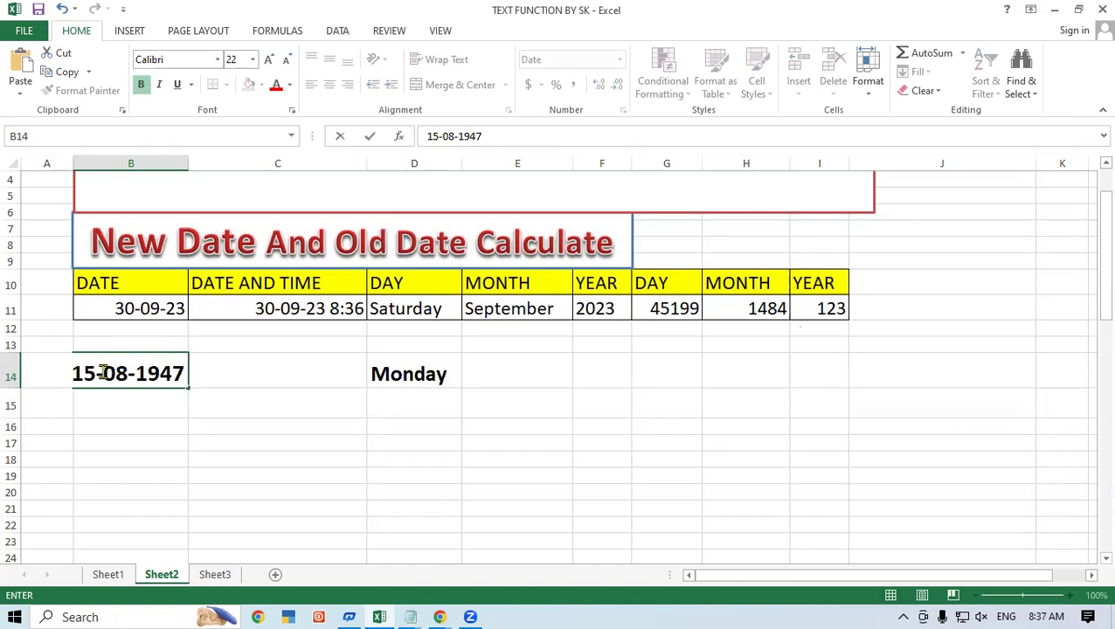
{"action": "key", "text": "Return"}
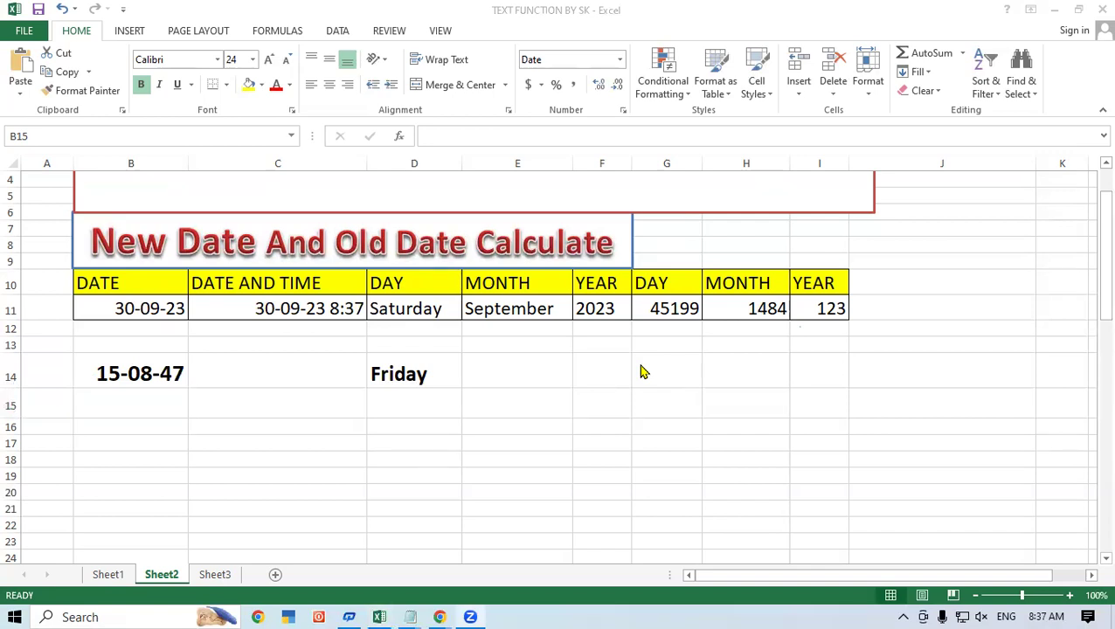
{"action": "left_click", "coordinate": [409, 363]}
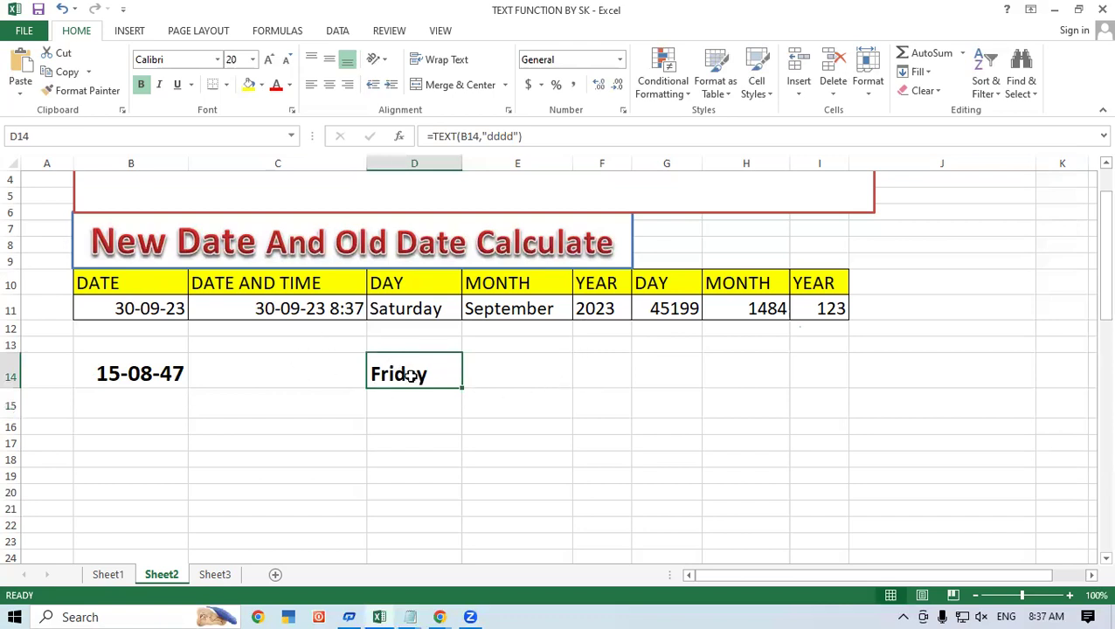
Enter 30-09-2023 in B14 and confirm D14 shows Saturday.
{"action": "left_click", "coordinate": [117, 362]}
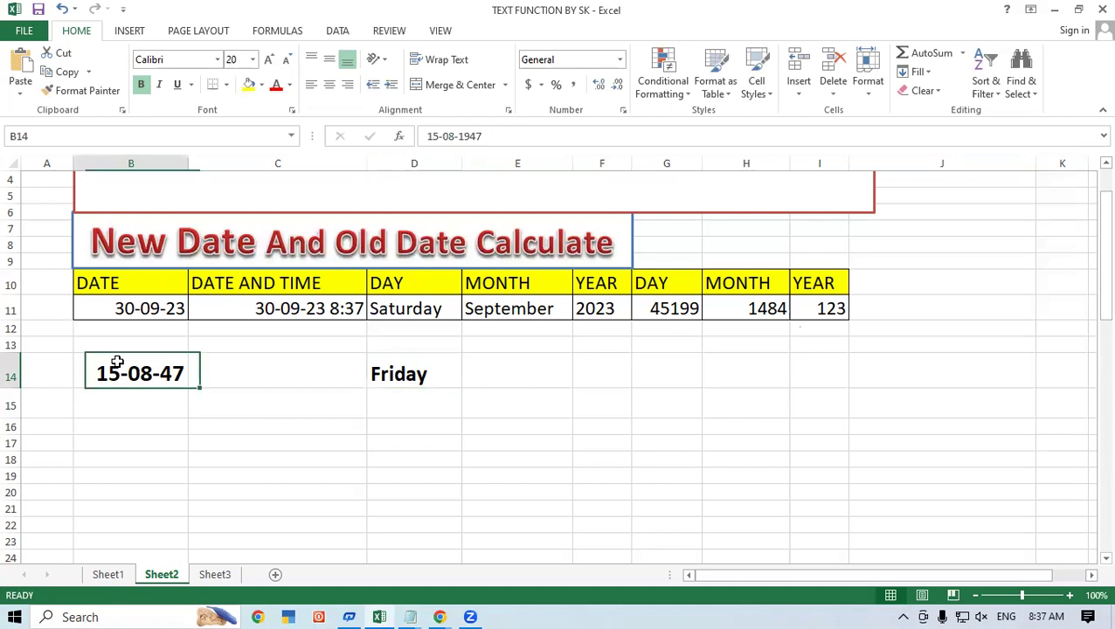
{"action": "type", "text": "3"}
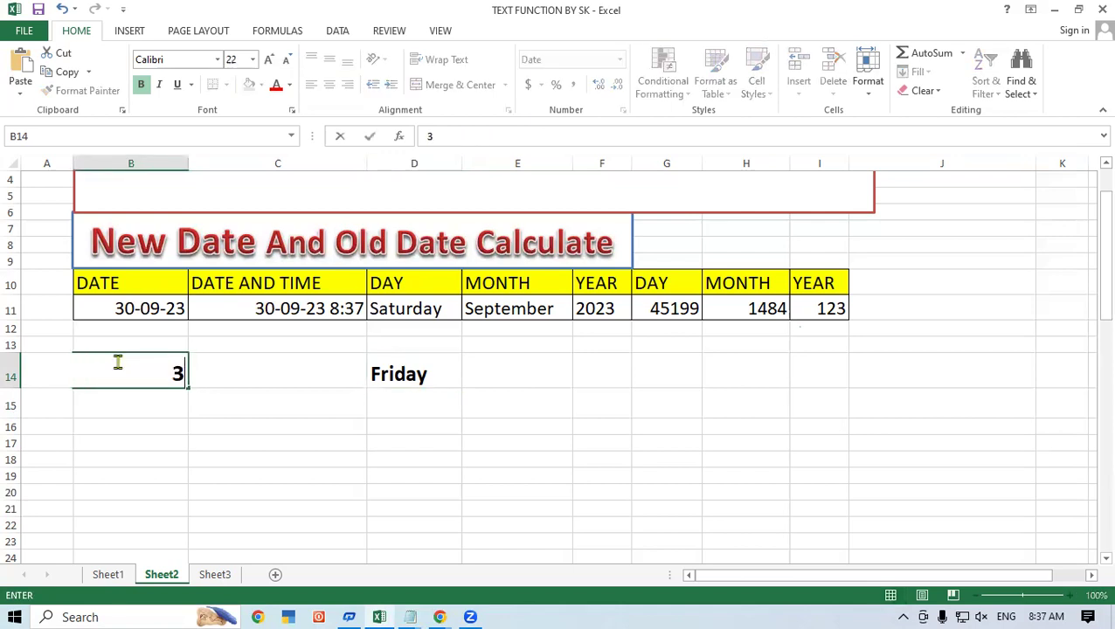
{"action": "type", "text": "0-09-"}
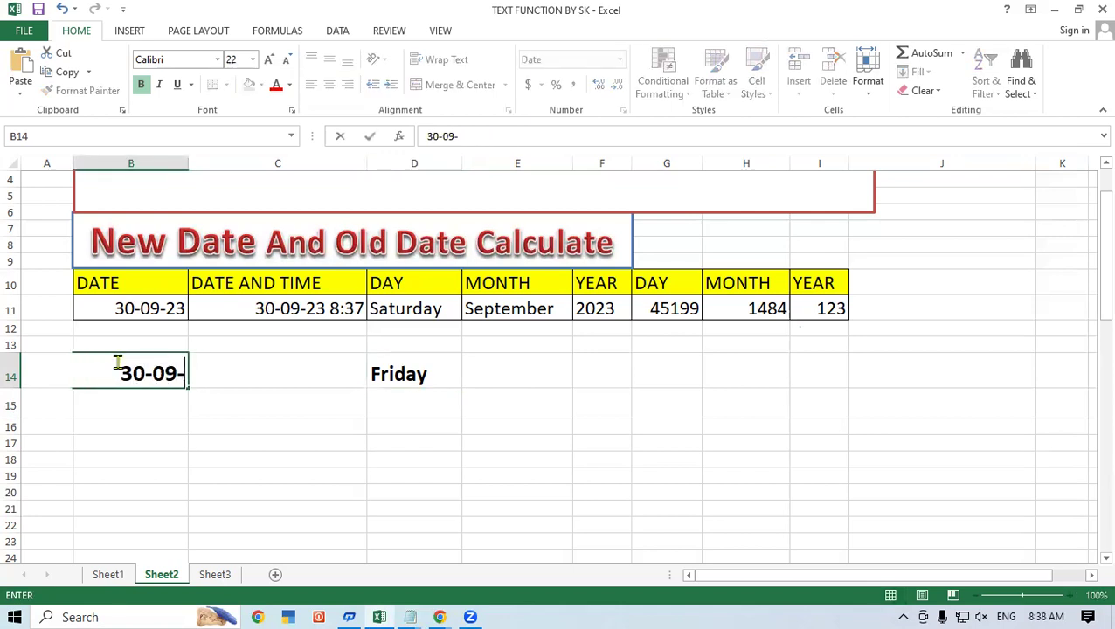
{"action": "type", "text": "2023"}
{"action": "key", "text": "Return"}
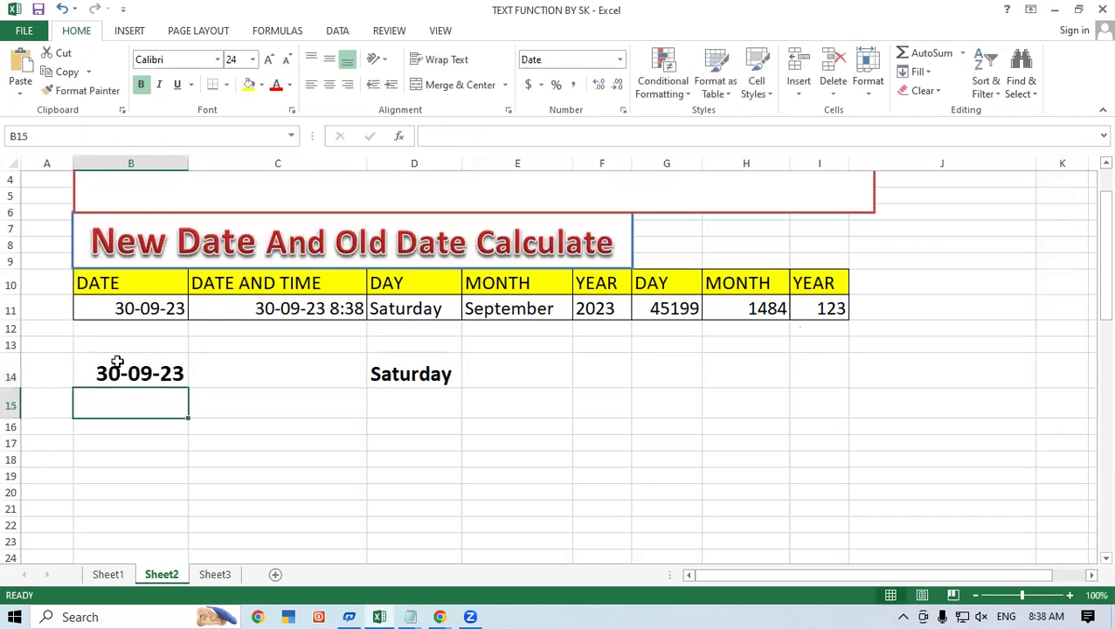
{"action": "left_click", "coordinate": [404, 368]}
Enter =TEXT(B14,"mmmm") in E14 to show September, then make it bold and larger.
{"action": "left_click", "coordinate": [488, 361]}
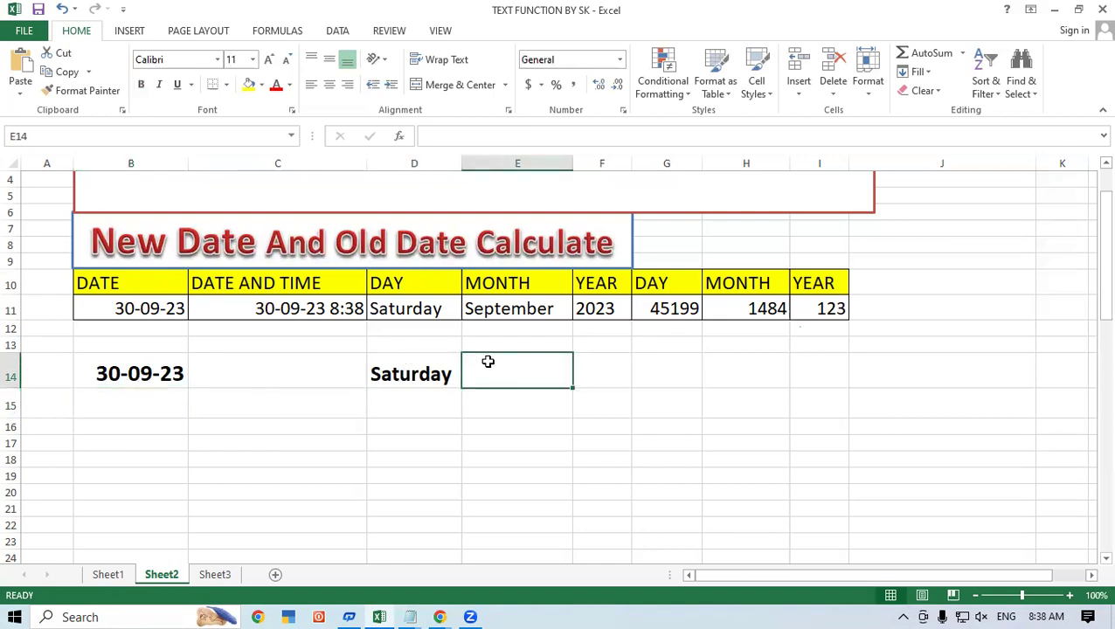
{"action": "type", "text": "="}
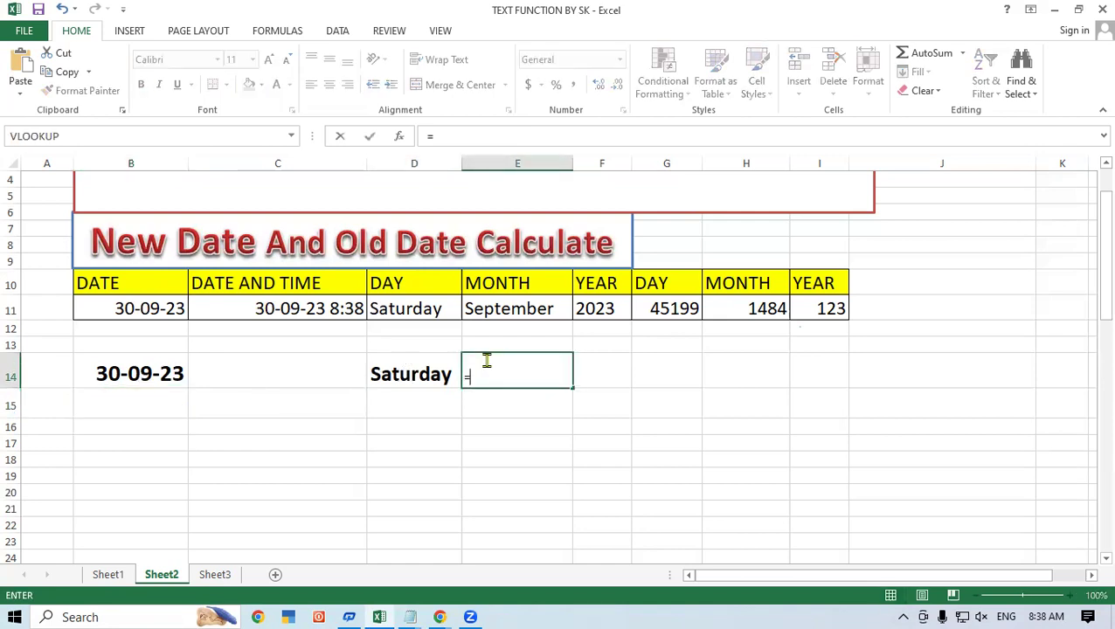
{"action": "type", "text": "text"}
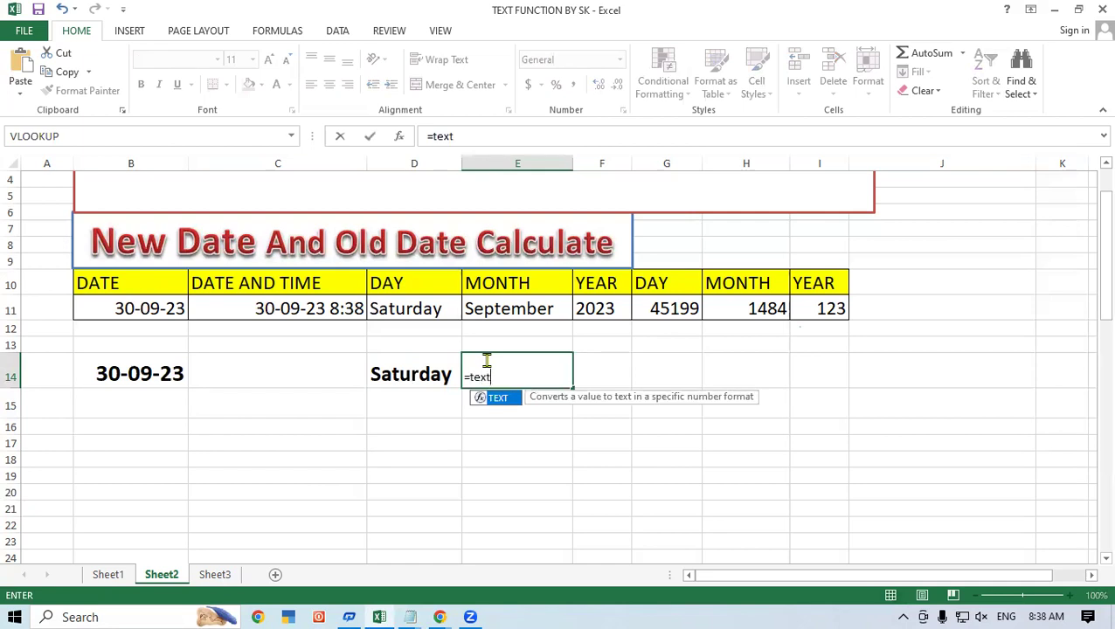
{"action": "type", "text": "("}
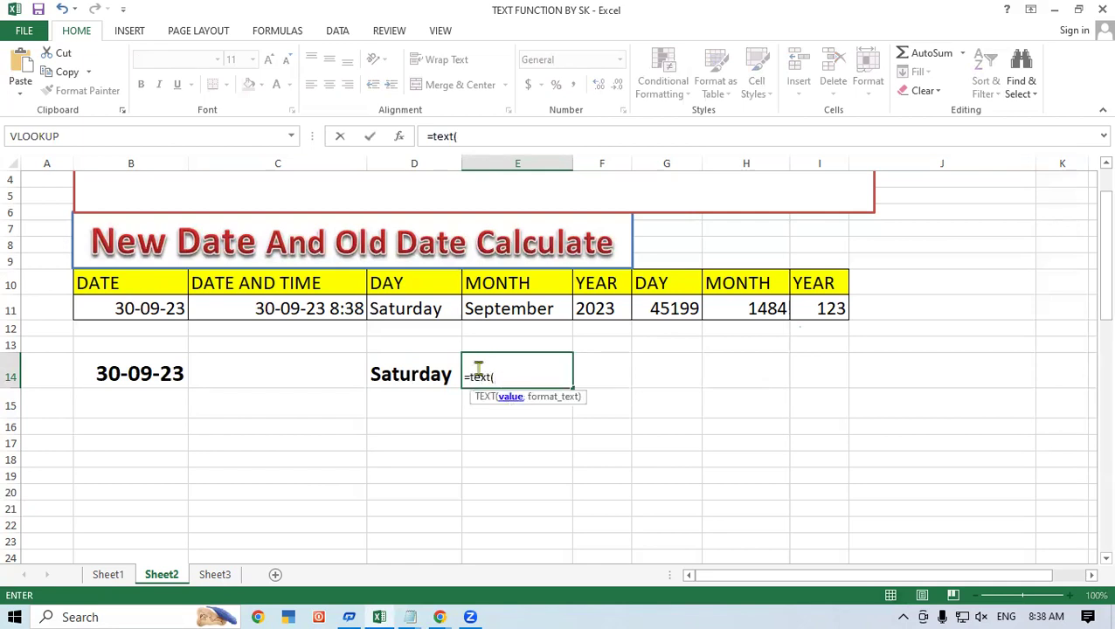
{"action": "left_click", "coordinate": [111, 361]}
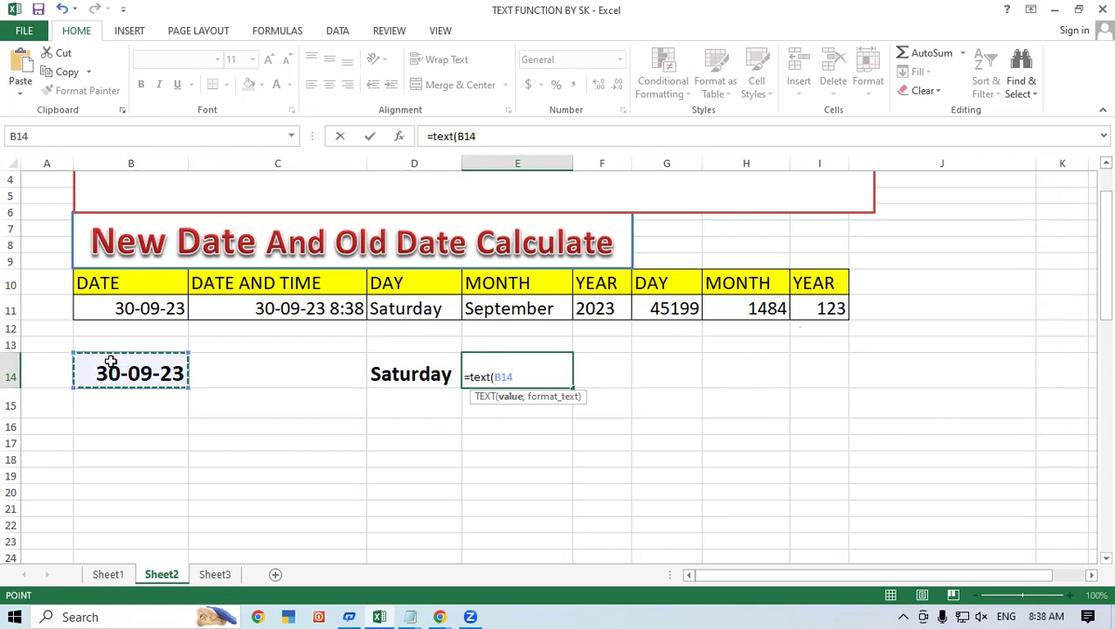
{"action": "type", "text": ","}
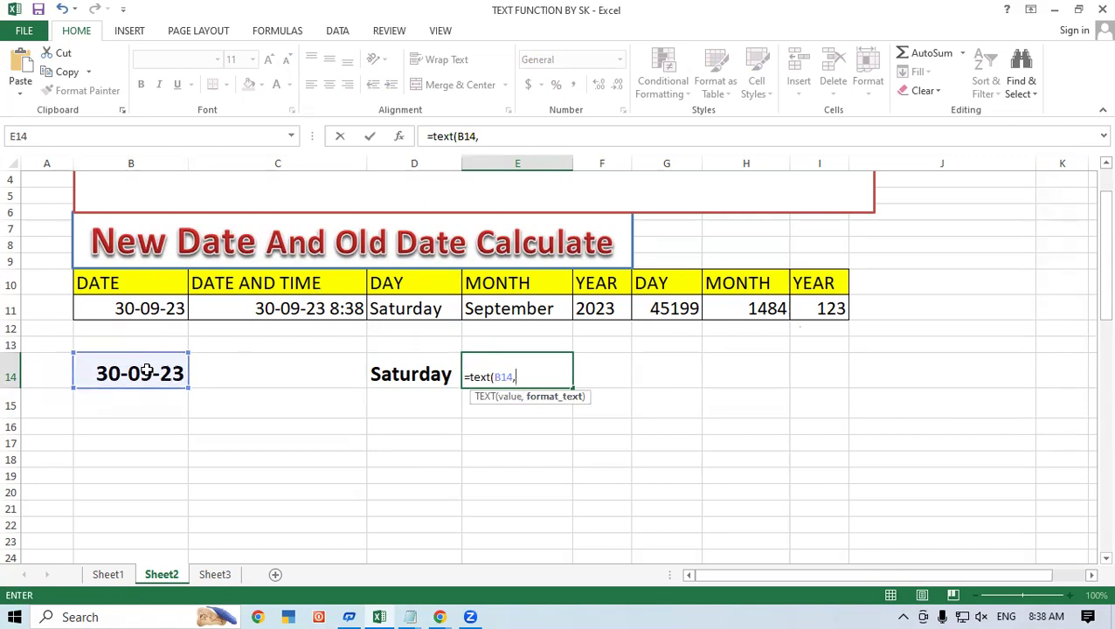
{"action": "type", "text": "\"mmmm\""}
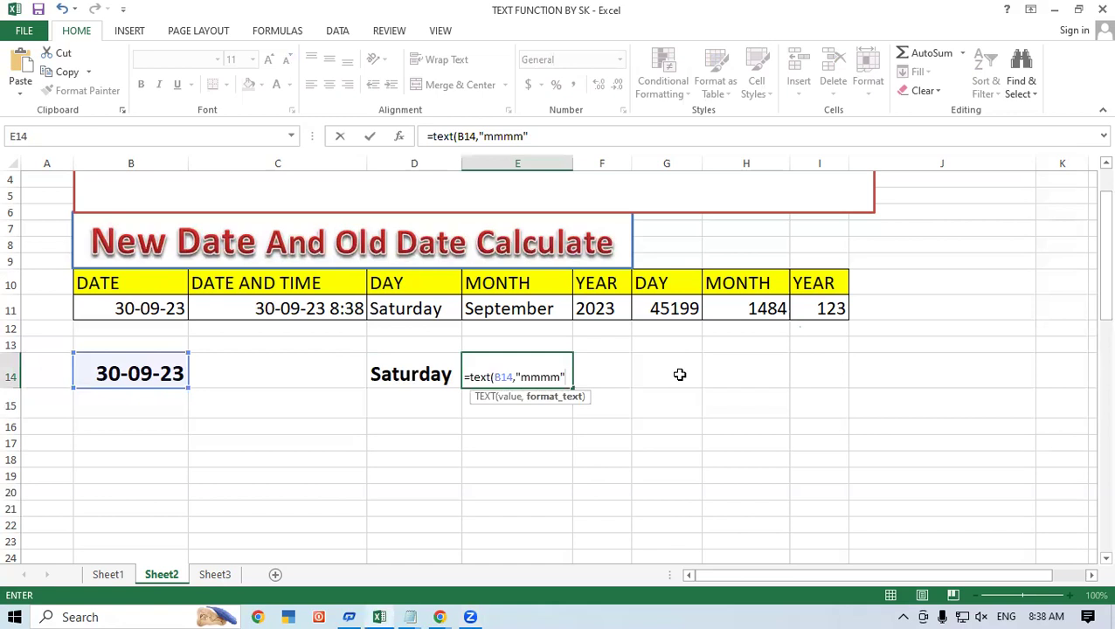
{"action": "type", "text": ")"}
{"action": "key", "text": "Return"}
{"action": "left_click", "coordinate": [520, 361]}
{"action": "key", "text": "ctrl+b"}
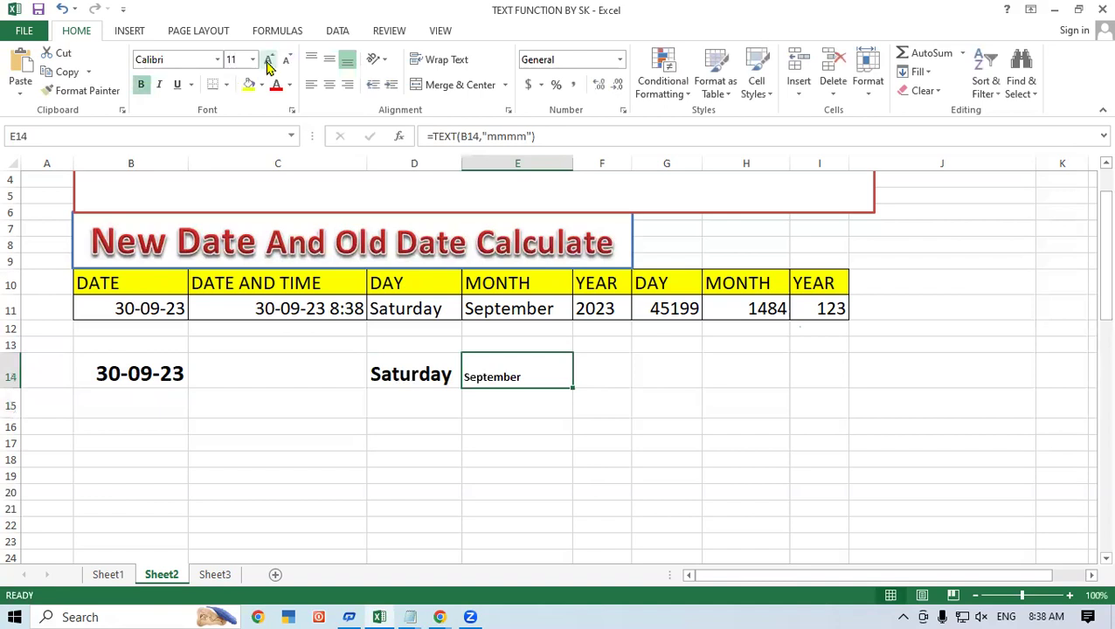
{"action": "left_click", "coordinate": [269, 66]}
Enter =TEXT(B14,"yyyy") in F14 to return the year 2023.
{"action": "left_click", "coordinate": [590, 381]}
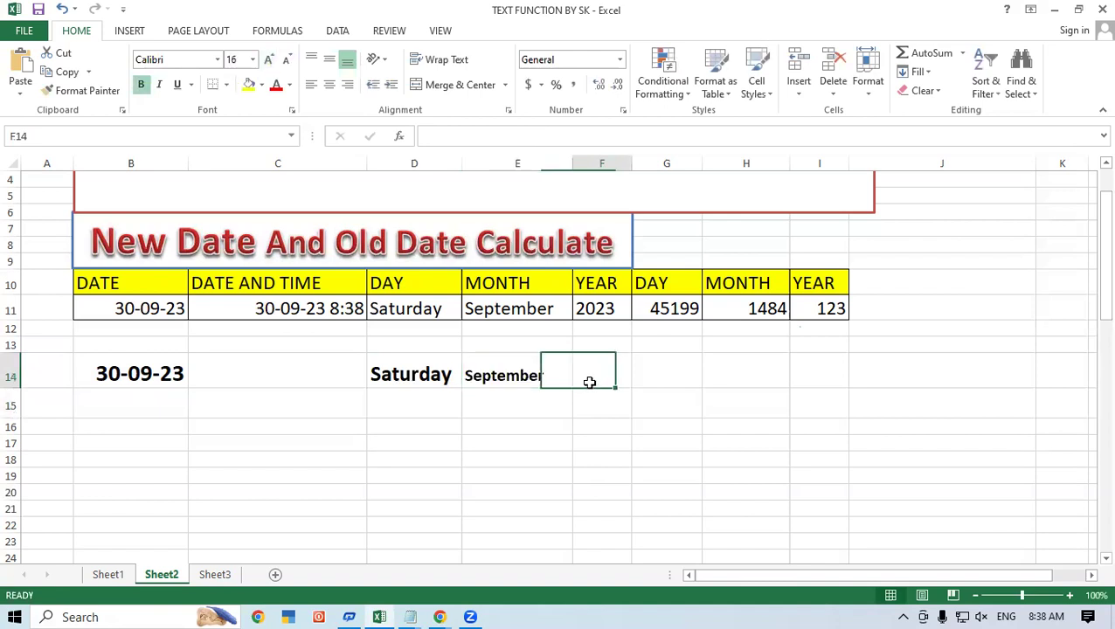
{"action": "type", "text": "="}
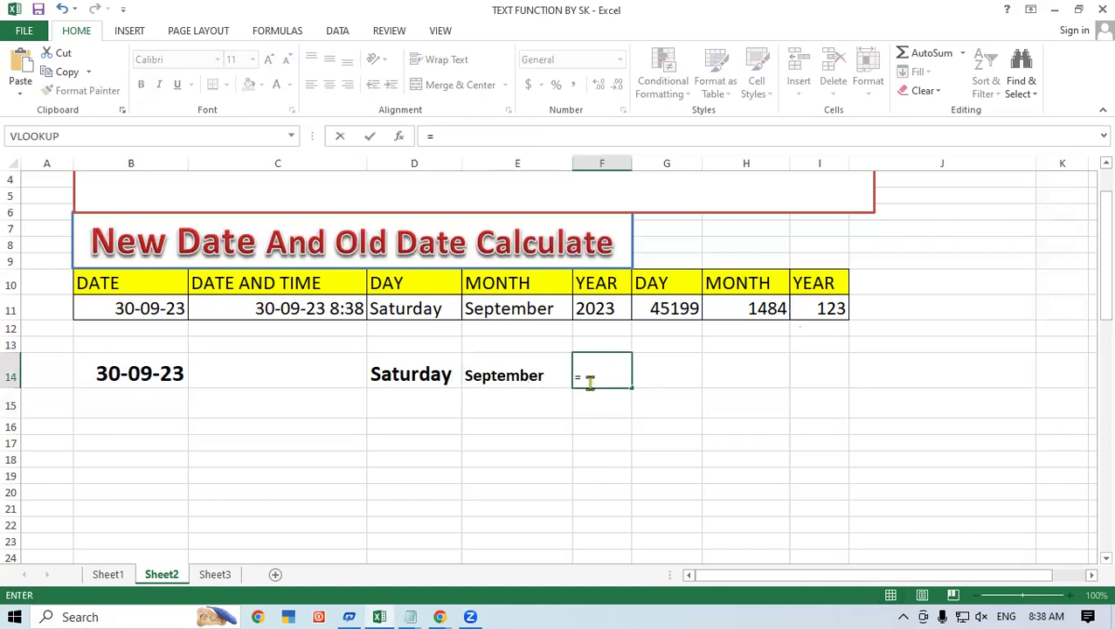
{"action": "type", "text": "Text"}
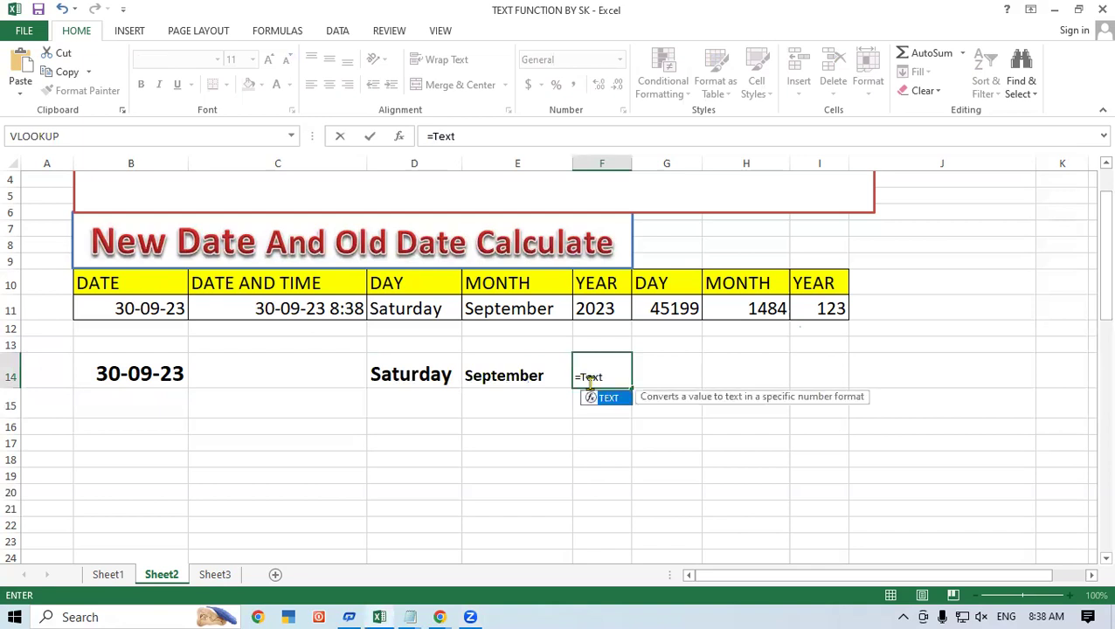
{"action": "type", "text": "("}
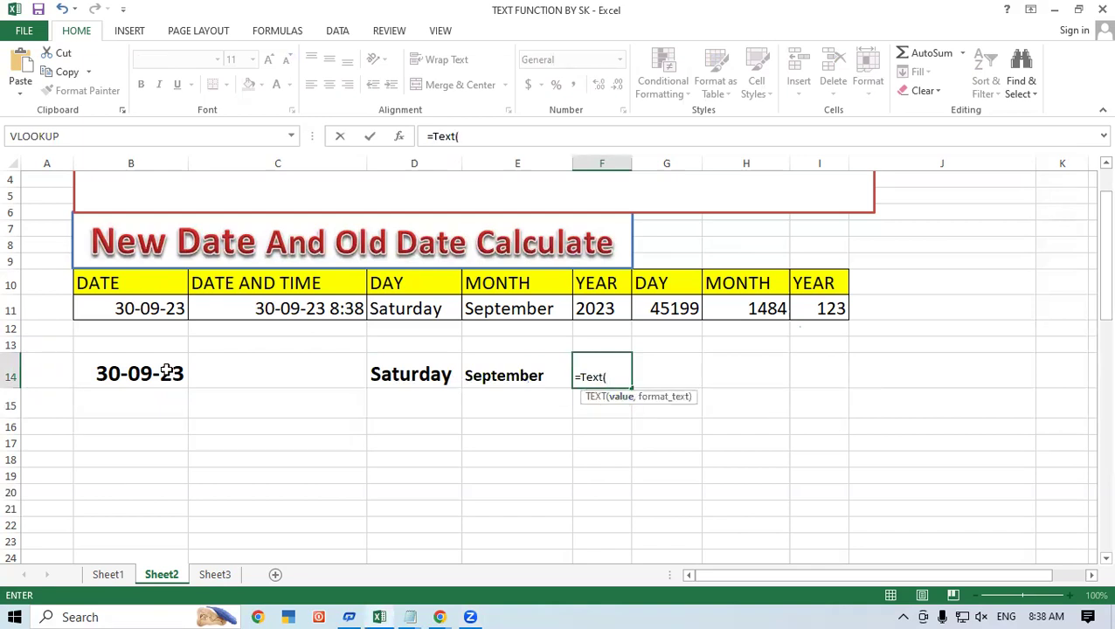
{"action": "left_click", "coordinate": [142, 373]}
{"action": "type", "text": ","}
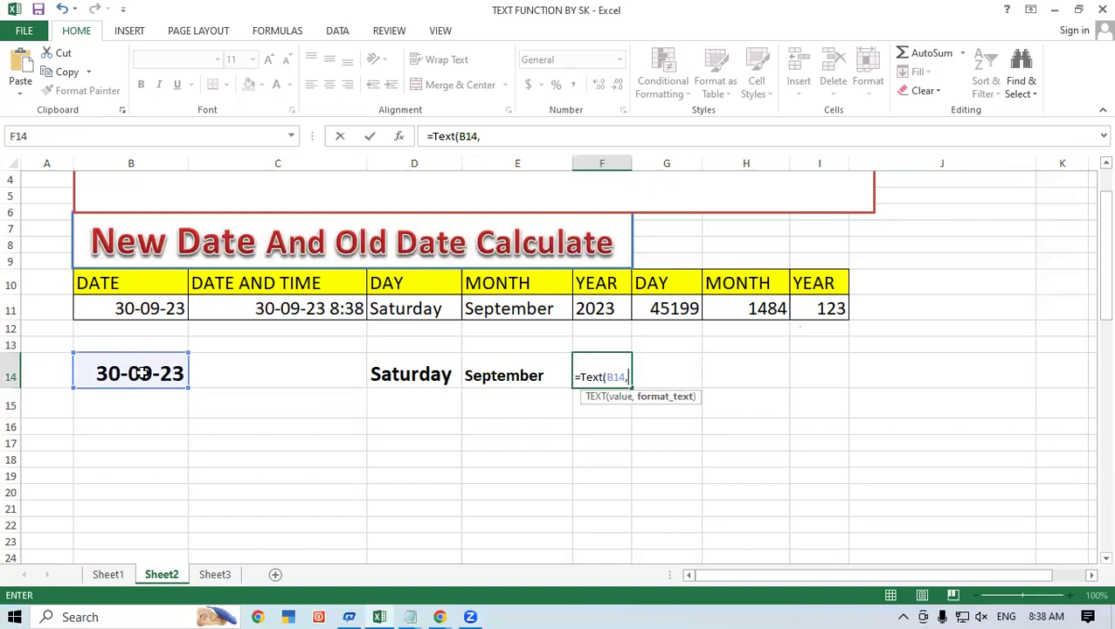
{"action": "type", "text": "\"yy"}
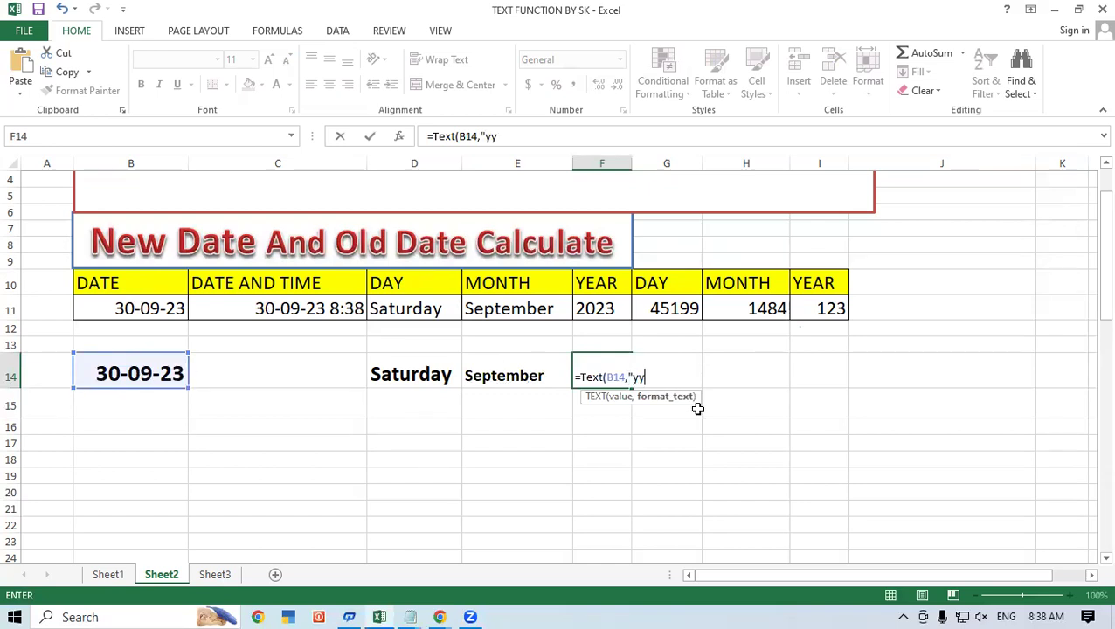
{"action": "type", "text": "yy\")"}
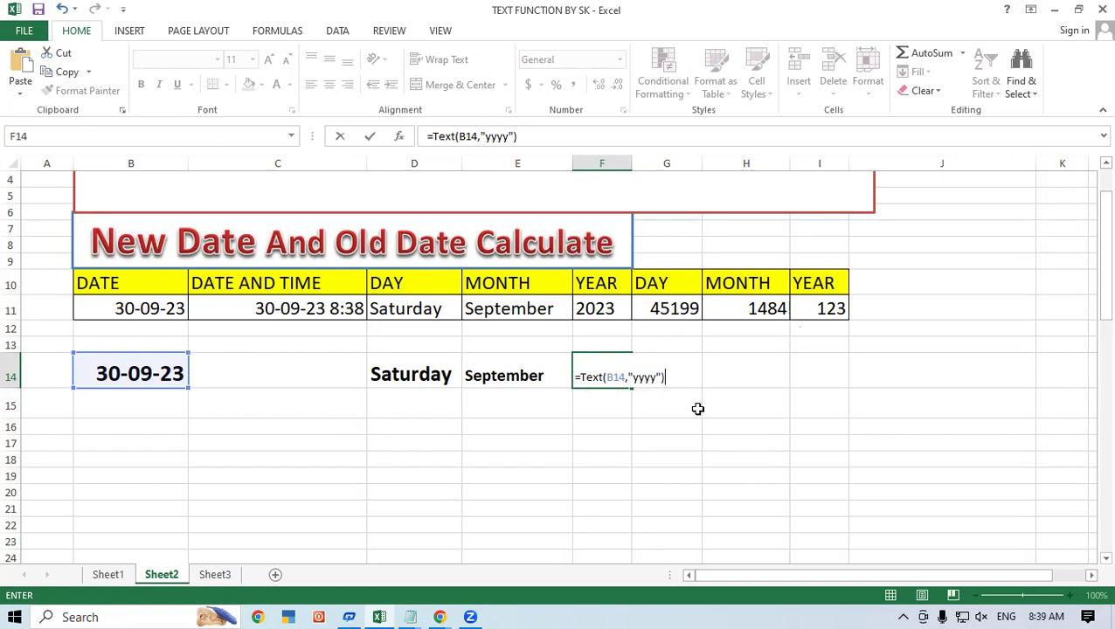
{"action": "key", "text": "Return"}
Make the 2023 in F14 bold and enlarge it to 22-point.
{"action": "left_click", "coordinate": [603, 380]}
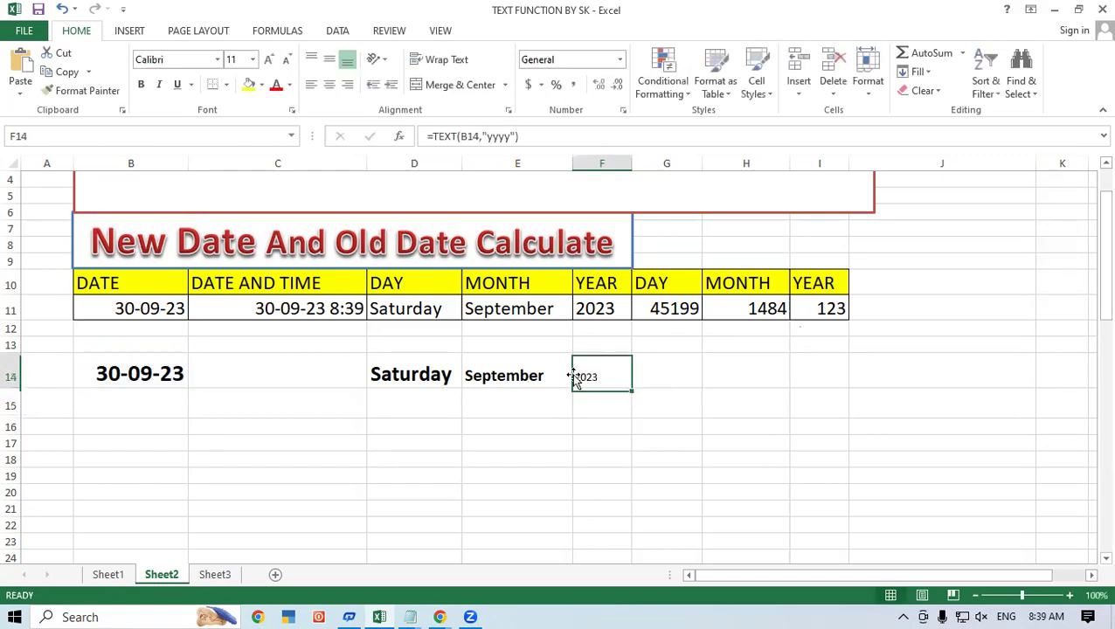
{"action": "left_click", "coordinate": [141, 84]}
{"action": "left_click", "coordinate": [268, 60]}
{"action": "left_click", "coordinate": [268, 60]}
{"action": "left_click", "coordinate": [268, 60]}
{"action": "left_click", "coordinate": [268, 60]}
{"action": "left_click", "coordinate": [269, 60]}
{"action": "left_click", "coordinate": [268, 61]}
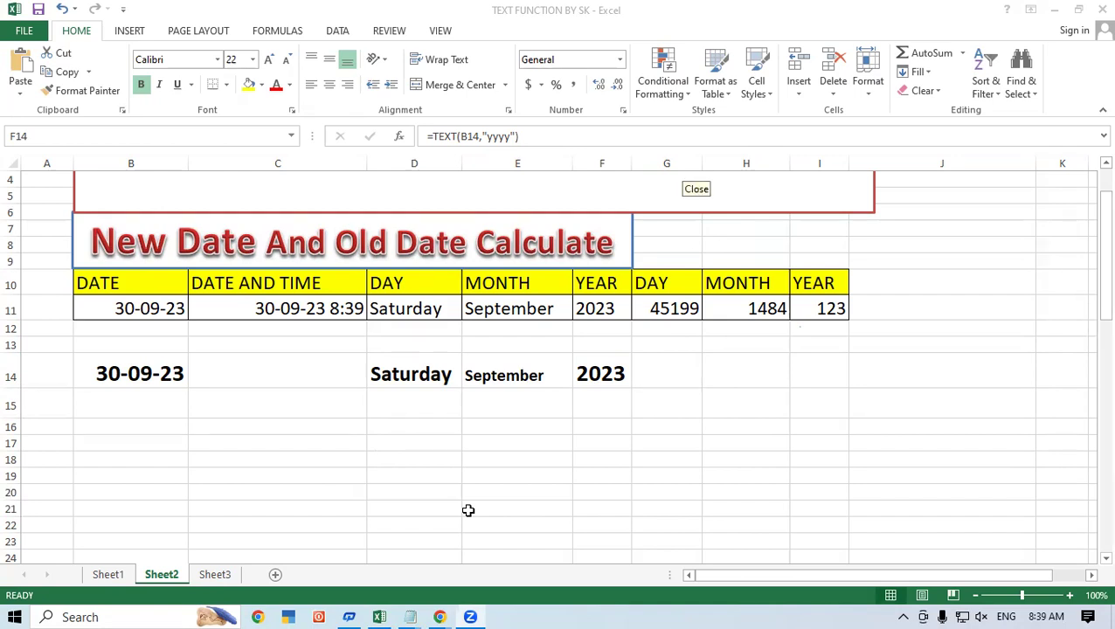
{"action": "left_click", "coordinate": [140, 405]}
{"action": "left_click", "coordinate": [606, 408]}
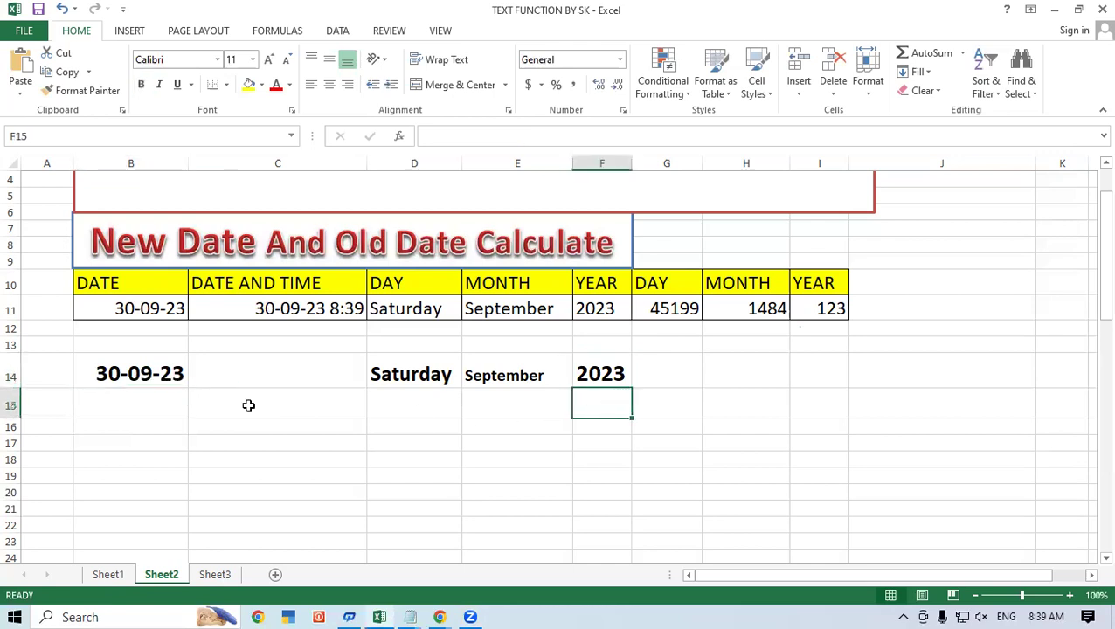
Enter =TODAY() in B13 and format the resulting date bold and larger.
{"action": "left_click", "coordinate": [103, 345]}
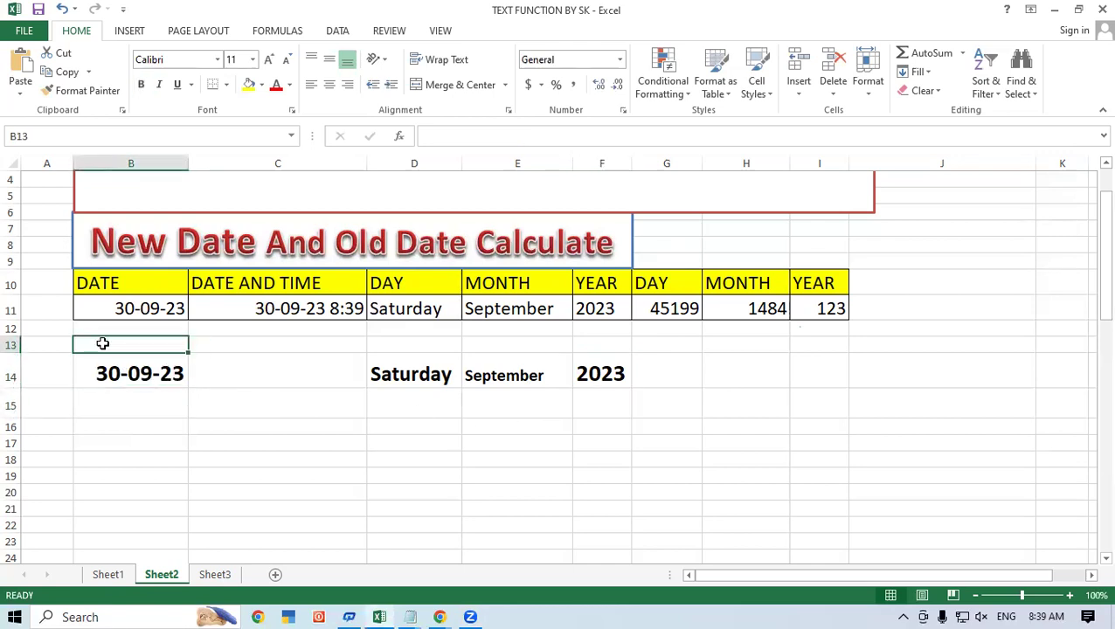
{"action": "type", "text": "=today()"}
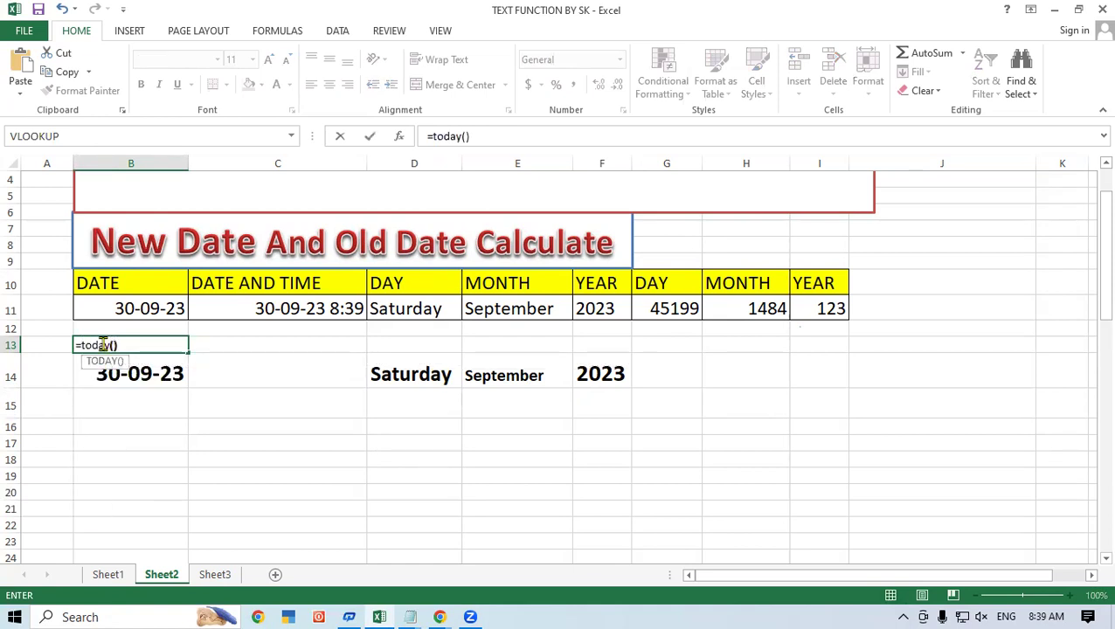
{"action": "key", "text": "Return"}
{"action": "left_click", "coordinate": [102, 344]}
{"action": "left_click", "coordinate": [141, 84]}
{"action": "left_click", "coordinate": [269, 60]}
{"action": "left_click", "coordinate": [268, 59]}
{"action": "left_click", "coordinate": [268, 59]}
{"action": "left_click", "coordinate": [268, 59]}
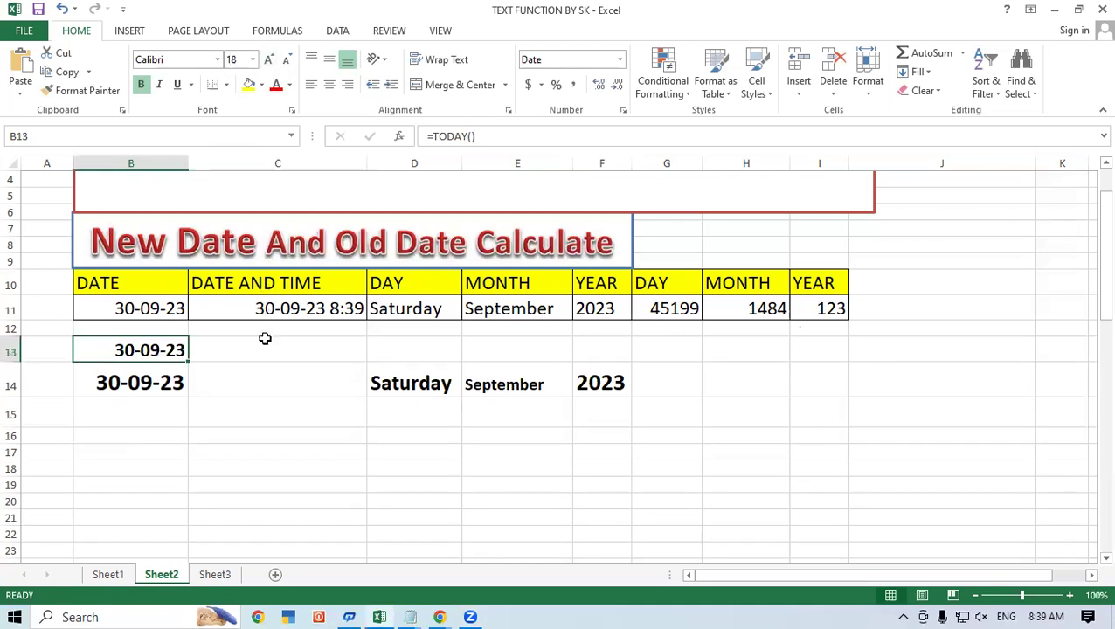
Type the date 30-09-2023 into C13 and make it bold at 20-point.
{"action": "left_click", "coordinate": [262, 354]}
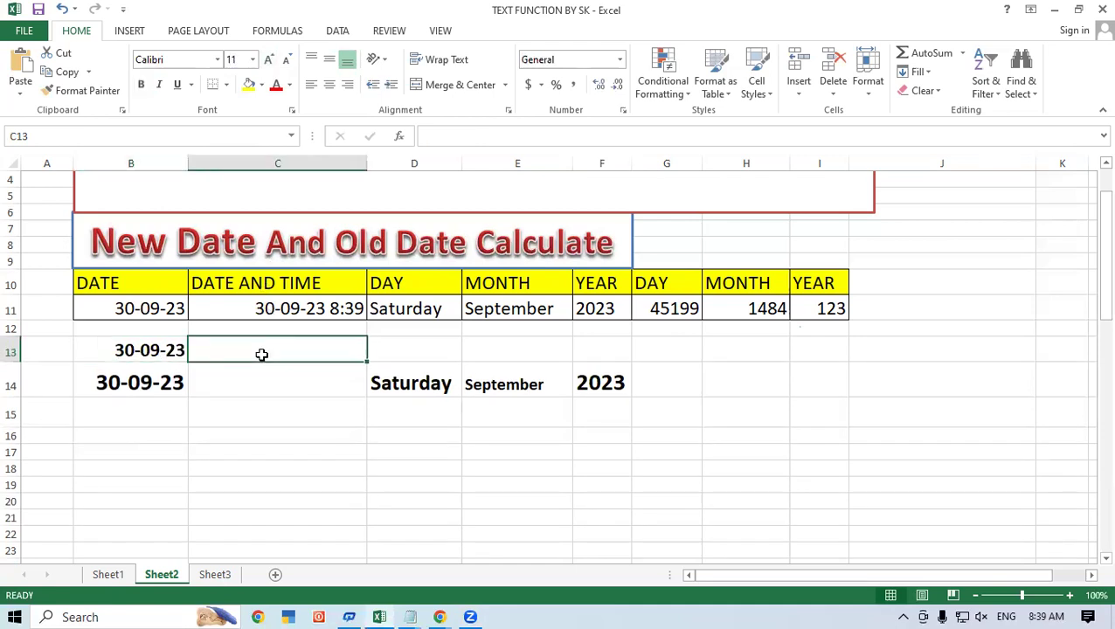
{"action": "type", "text": "30-09-2023"}
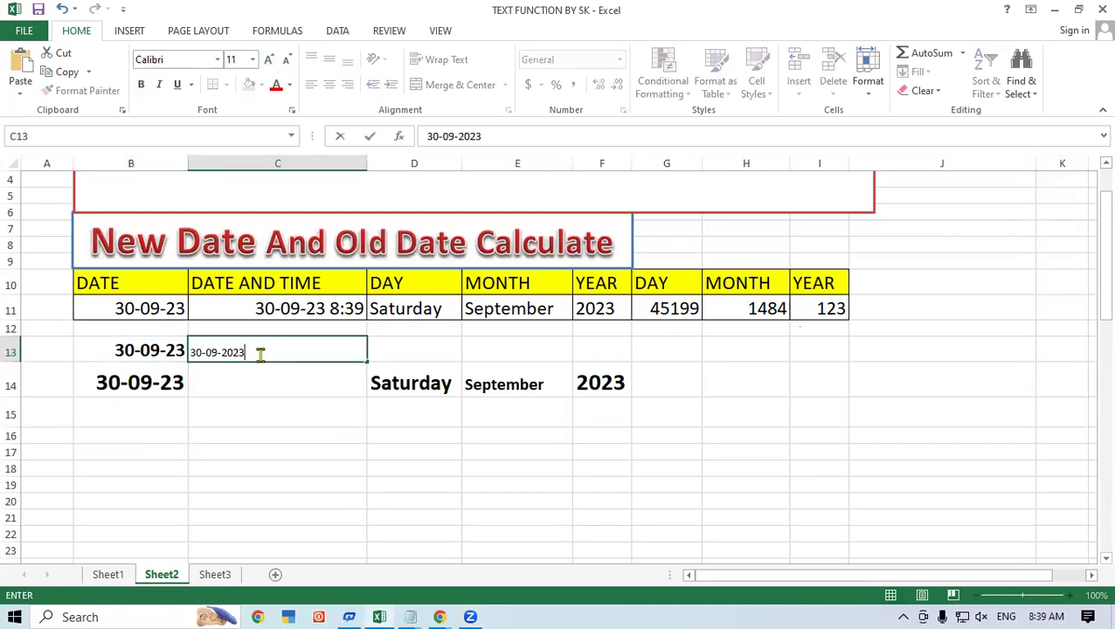
{"action": "key", "text": "Return"}
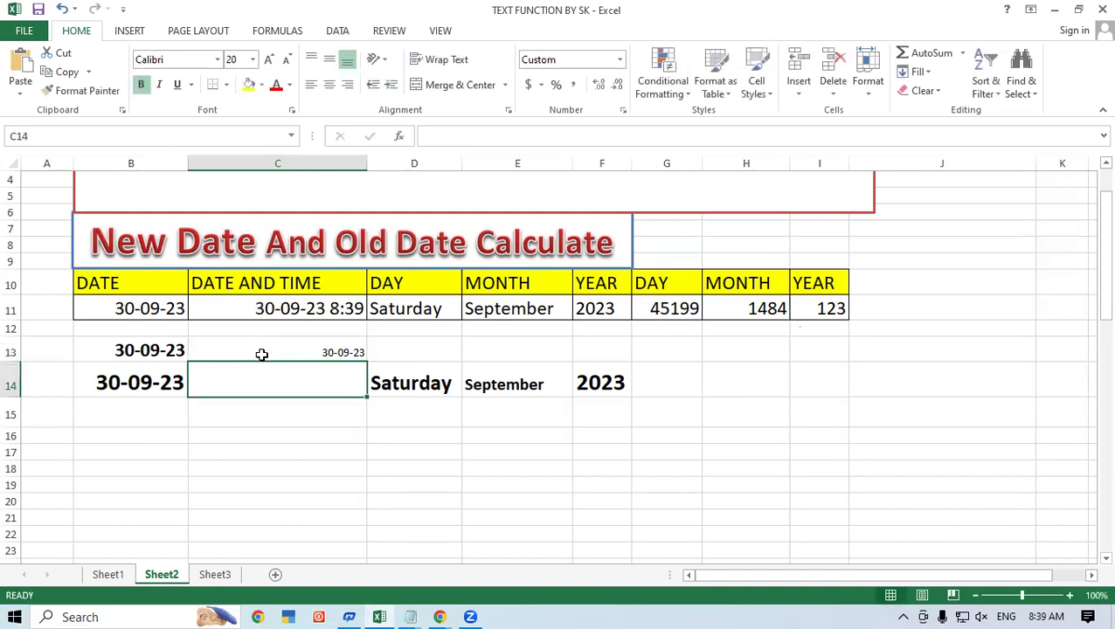
{"action": "left_click", "coordinate": [261, 354]}
{"action": "left_click", "coordinate": [140, 83]}
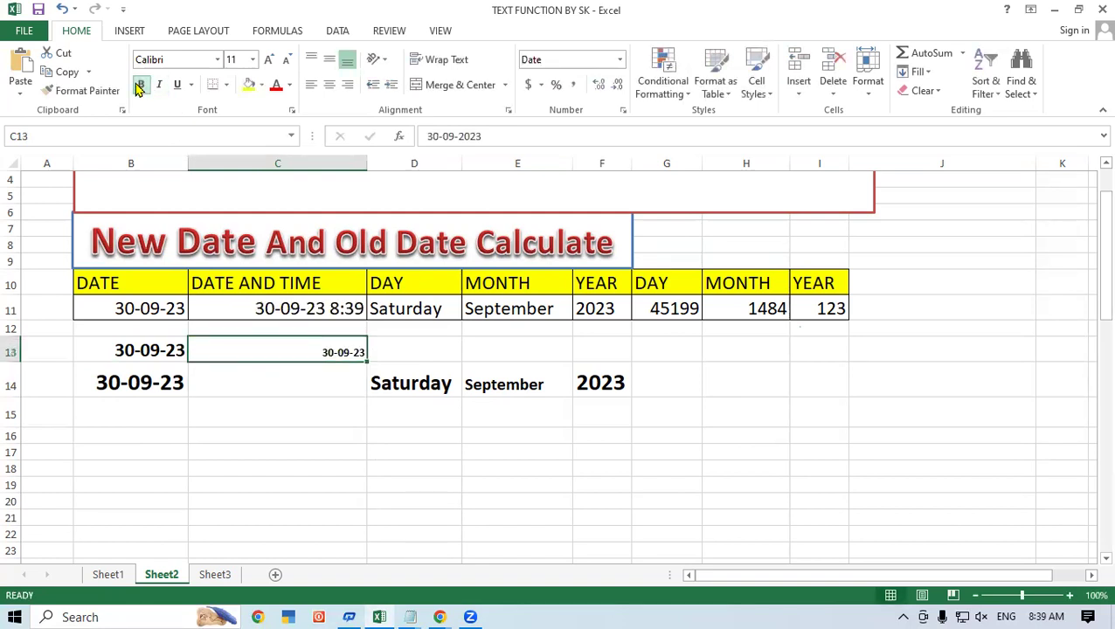
{"action": "left_click", "coordinate": [268, 59]}
{"action": "left_click", "coordinate": [269, 59]}
{"action": "left_click", "coordinate": [268, 60]}
{"action": "left_click", "coordinate": [268, 59]}
{"action": "left_click", "coordinate": [268, 60]}
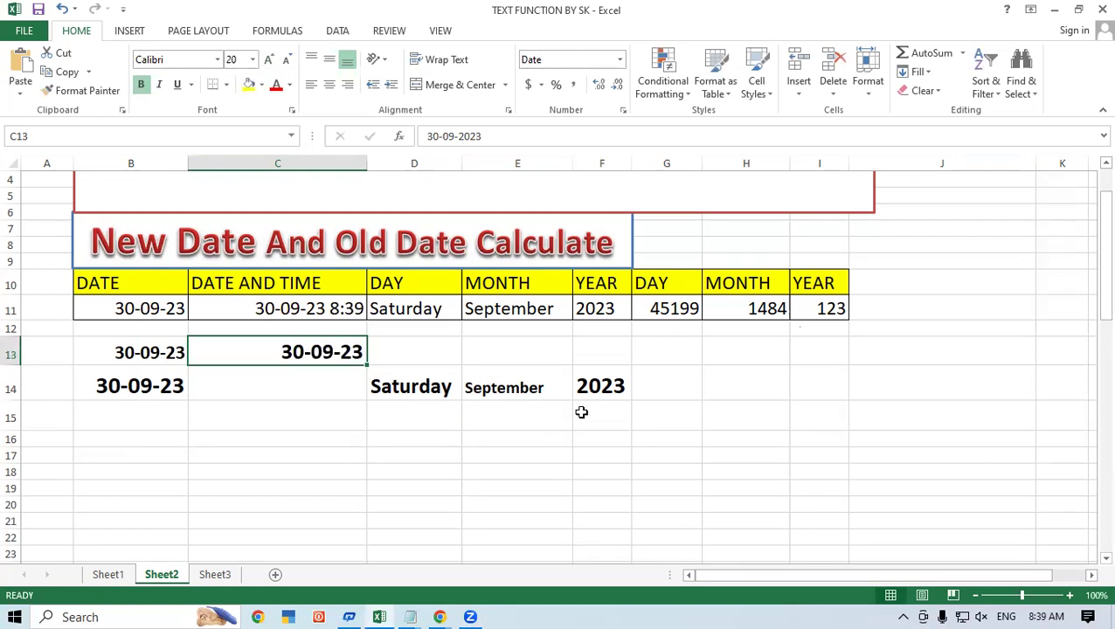
Review the year formula in F14 and the day formula behind D14.
{"action": "left_click", "coordinate": [617, 391]}
{"action": "left_click", "coordinate": [689, 381]}
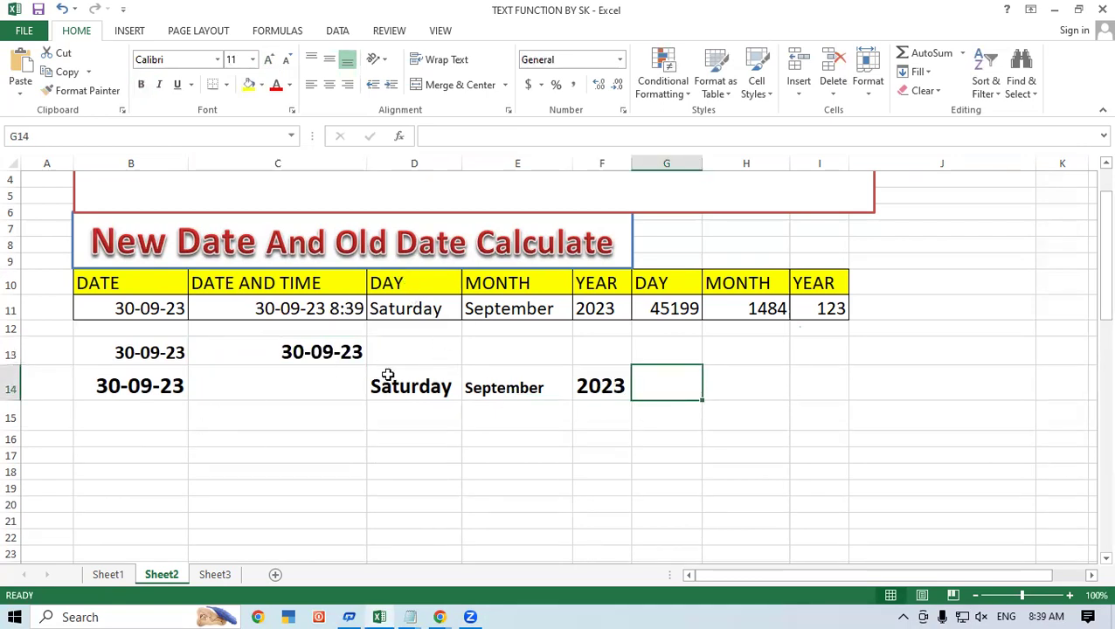
{"action": "left_click", "coordinate": [389, 385]}
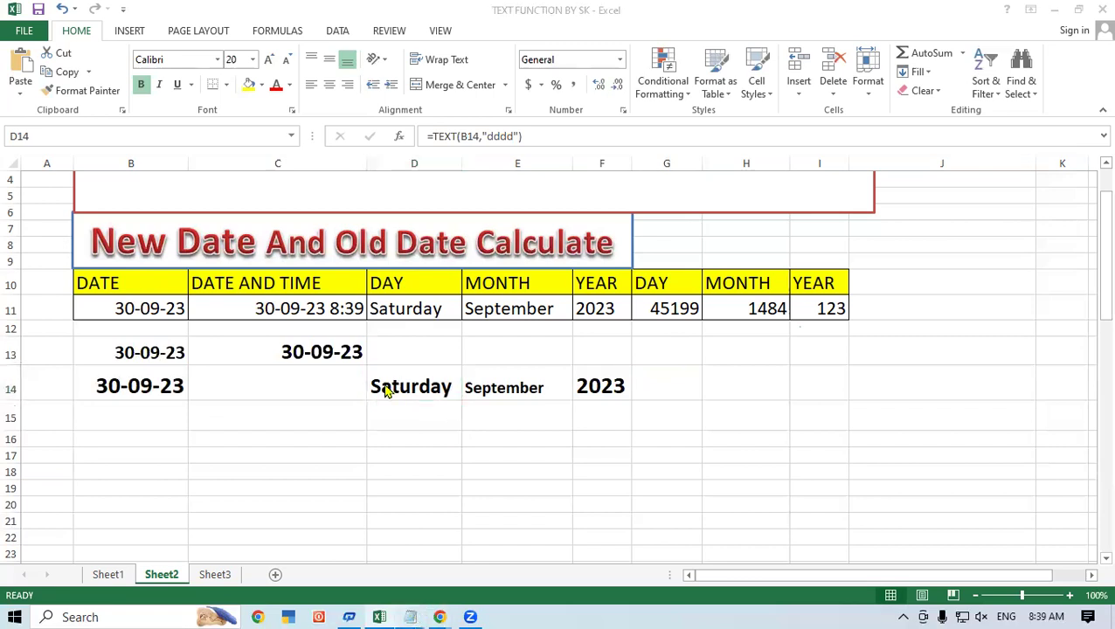
In Notepad, write 'Day' with the syntax =Text(Value,Format) on the next line.
{"action": "mouse_move", "coordinate": [410, 617]}
{"action": "left_click", "coordinate": [500, 537]}
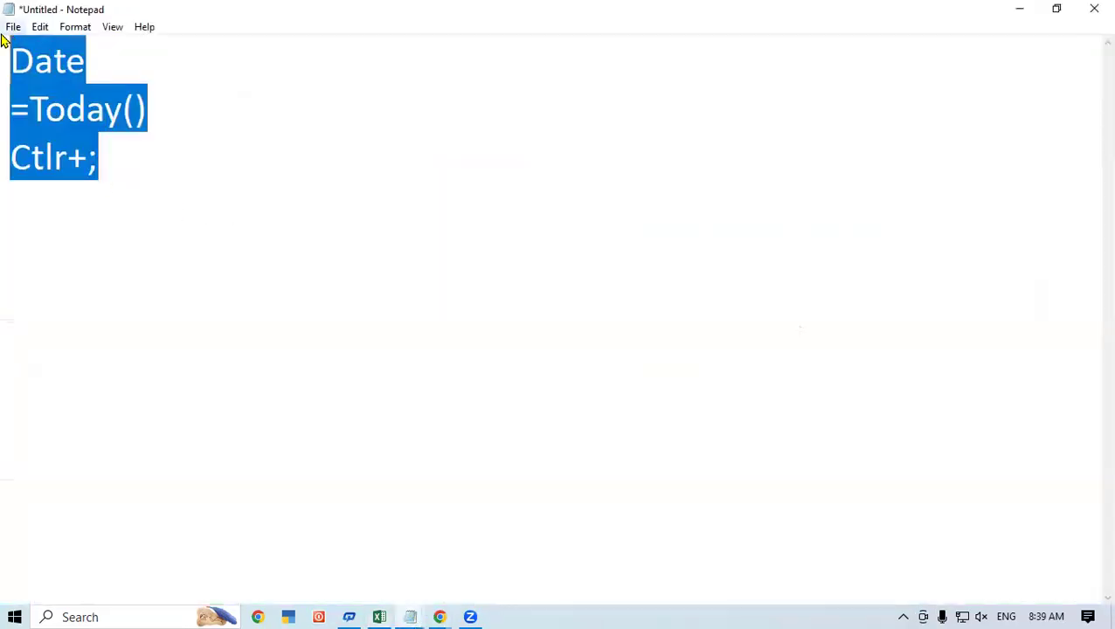
{"action": "type", "text": "Day"}
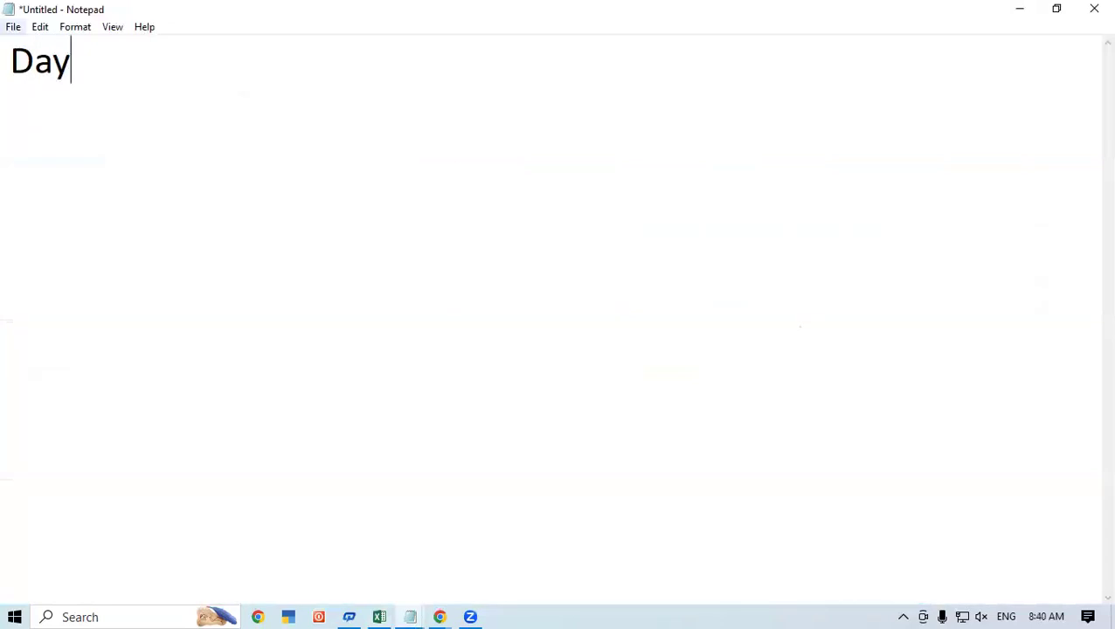
{"action": "key", "text": "Return"}
{"action": "type", "text": "=Text(Val"}
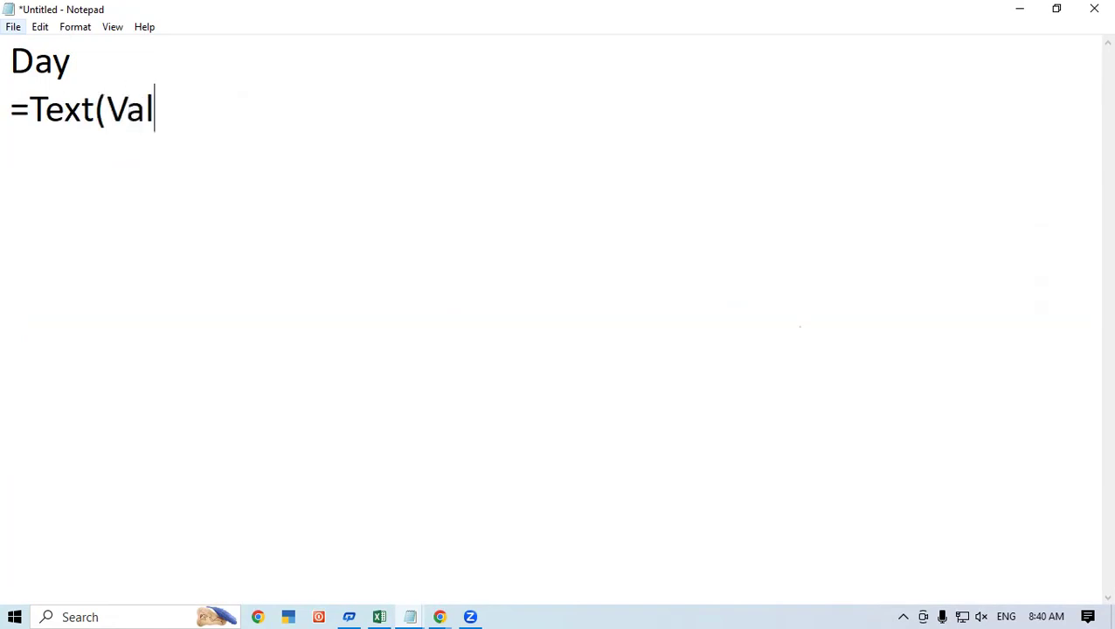
{"action": "type", "text": "ue,Foram"}
{"action": "key", "text": "BackSpace"}
{"action": "key", "text": "BackSpace"}
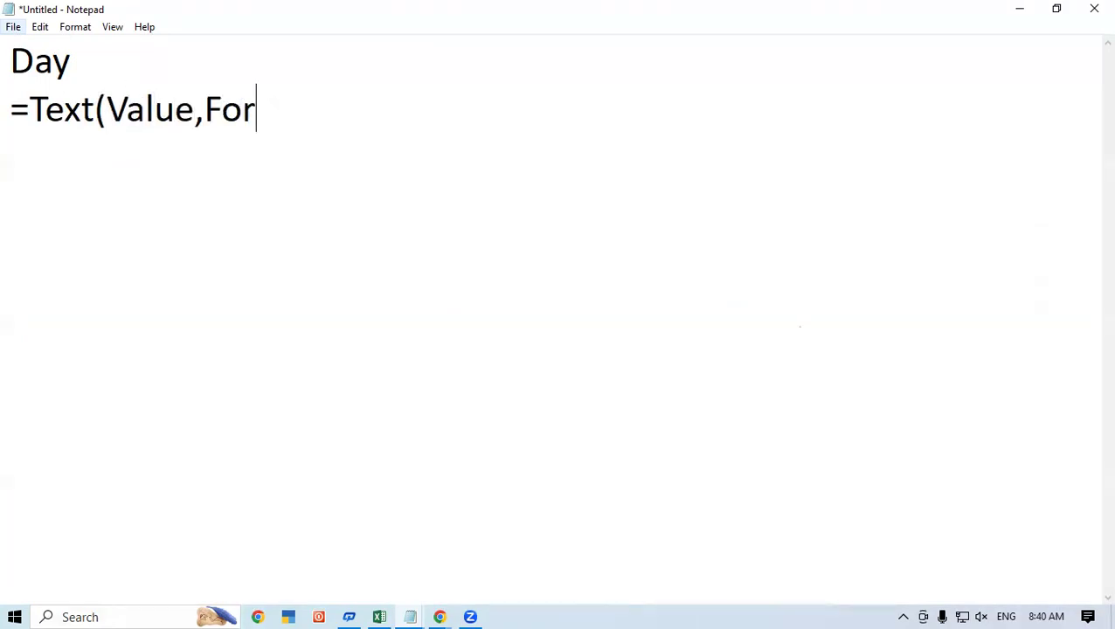
{"action": "type", "text": "mate"}
{"action": "key", "text": "BackSpace"}
{"action": "type", "text": ")"}
{"action": "key", "text": "Return"}
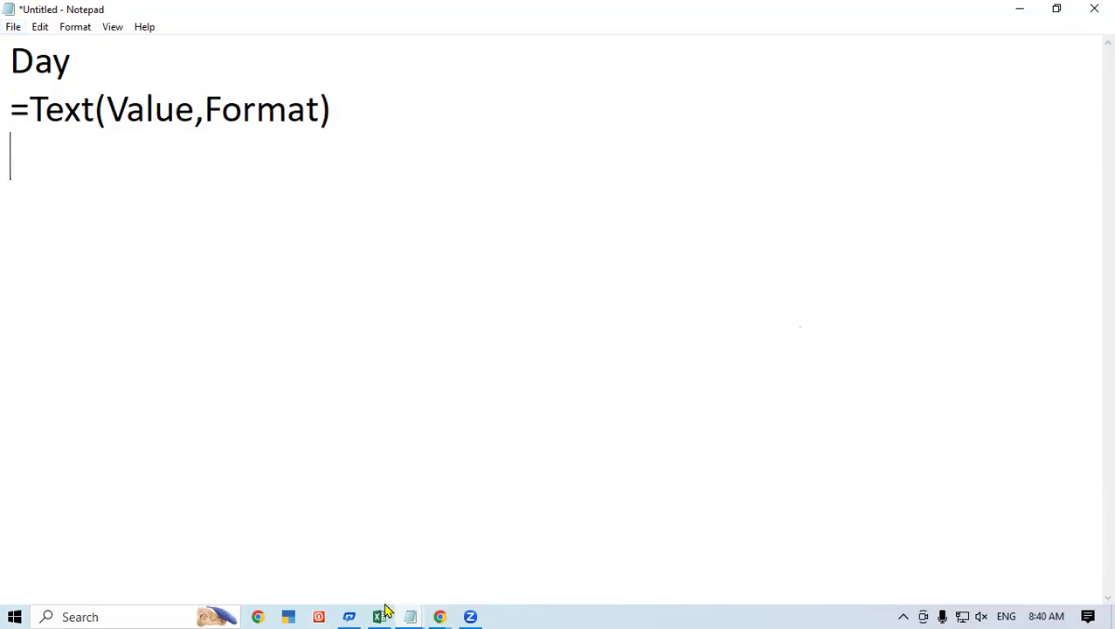
Inspect the D14 formula in Excel without changing it.
{"action": "left_click", "coordinate": [380, 616]}
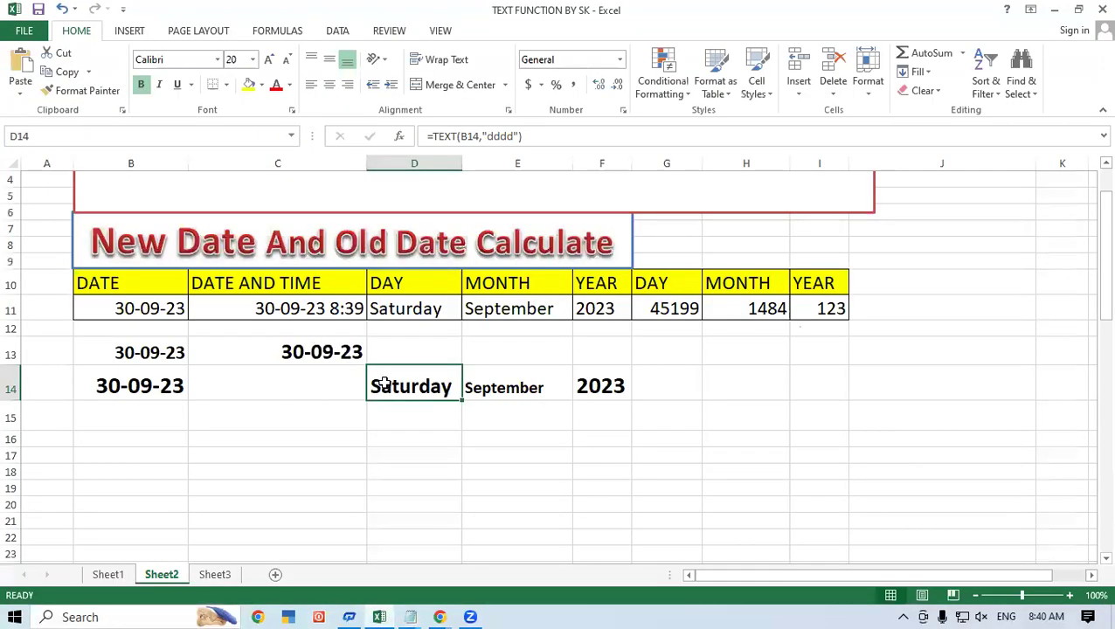
{"action": "double_click", "coordinate": [387, 384]}
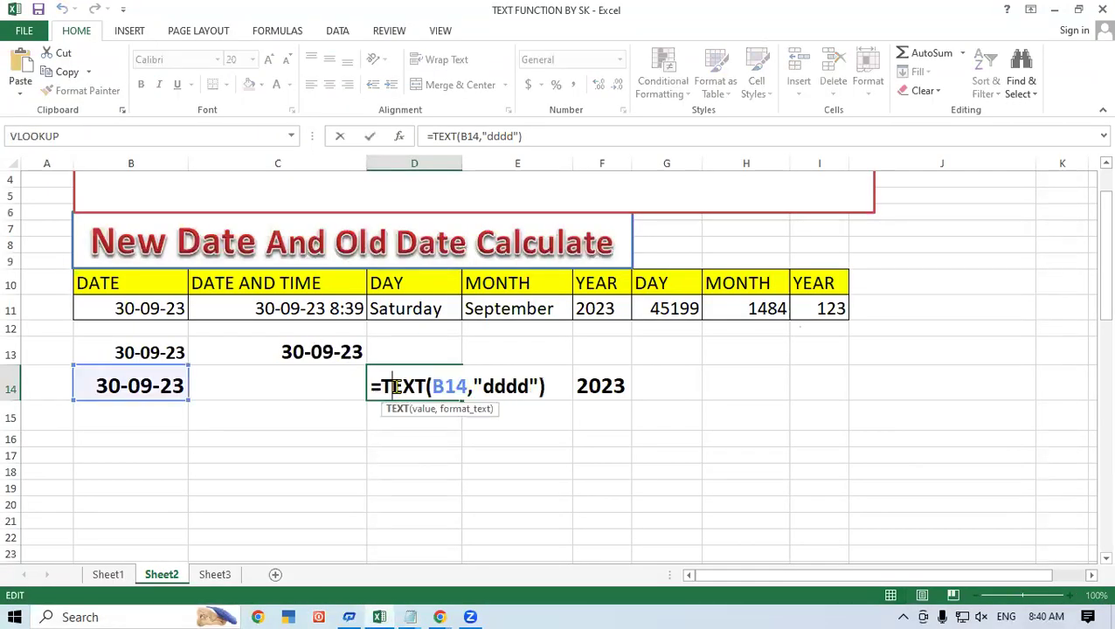
{"action": "key", "text": "Return"}
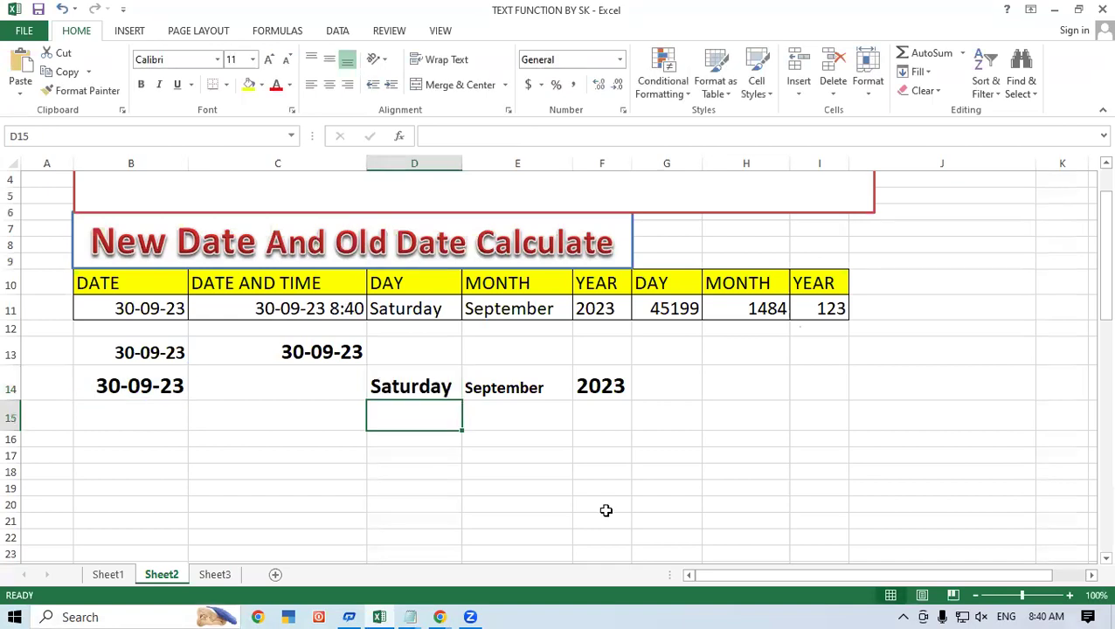
Change the syntax to Format text and add the example =Text(Select Date,"DDDD").
{"action": "mouse_move", "coordinate": [410, 617]}
{"action": "left_click", "coordinate": [453, 547]}
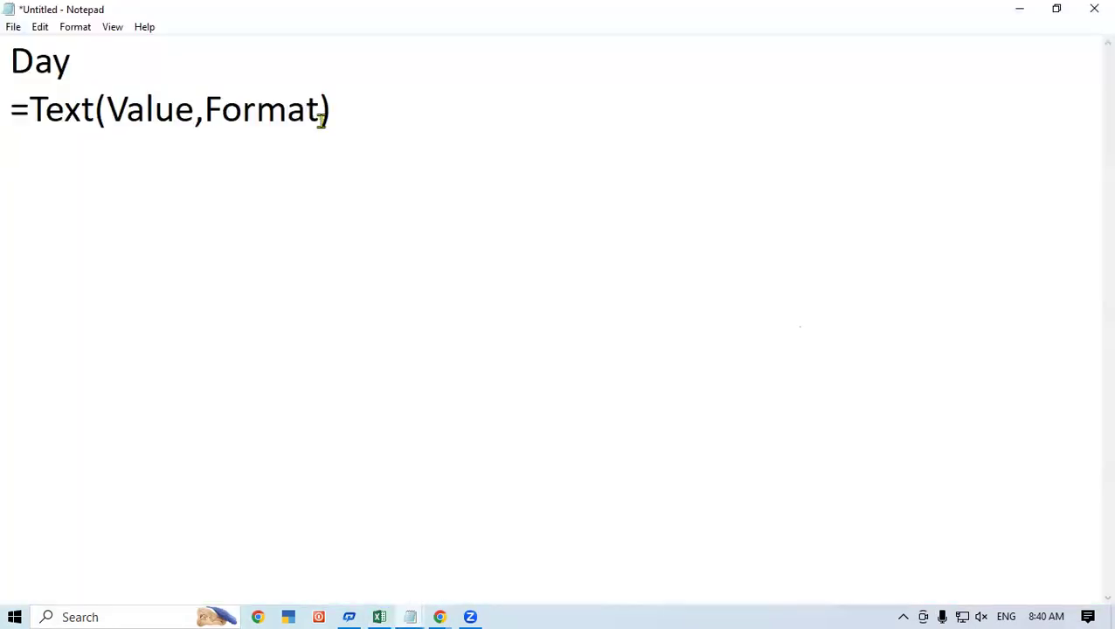
{"action": "type", "text": "te"}
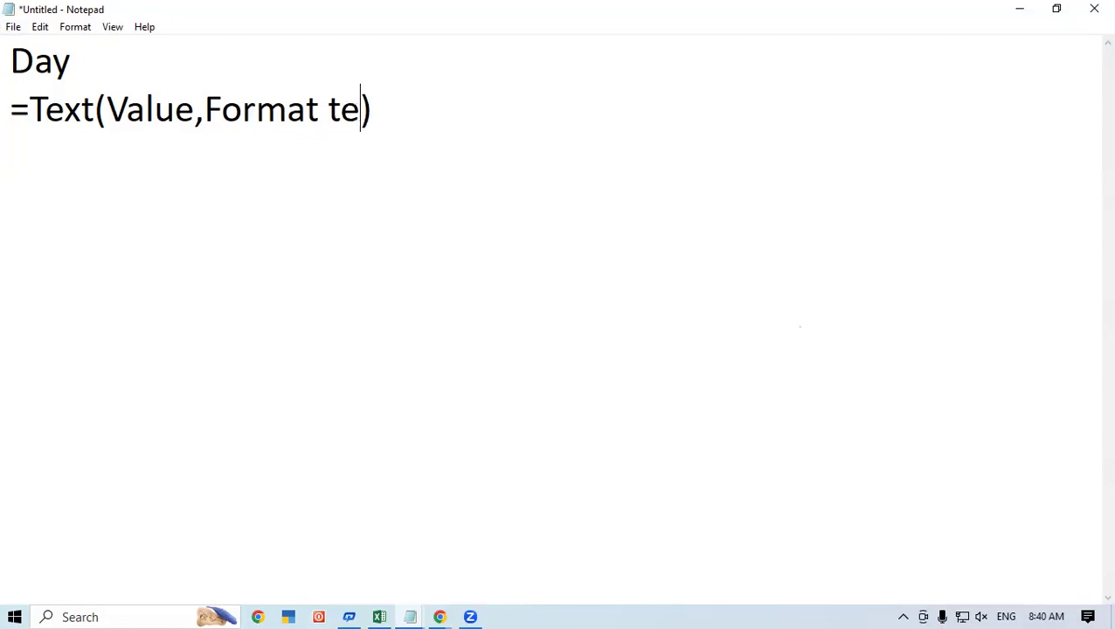
{"action": "type", "text": "xt"}
{"action": "left_click", "coordinate": [447, 103]}
{"action": "type", "text": "=Te"}
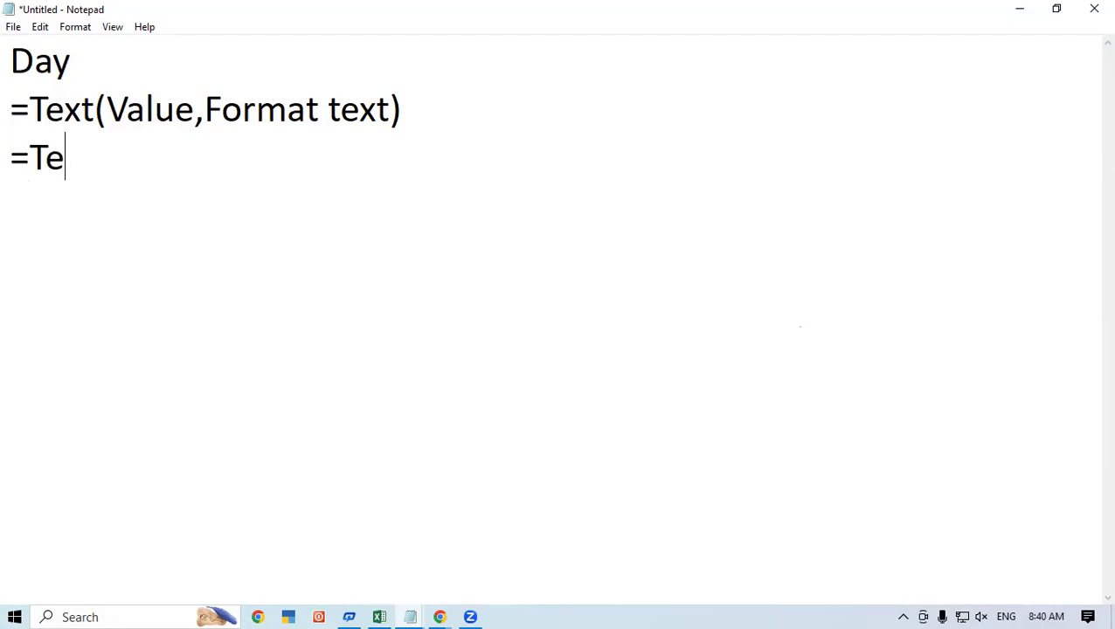
{"action": "type", "text": "xt("}
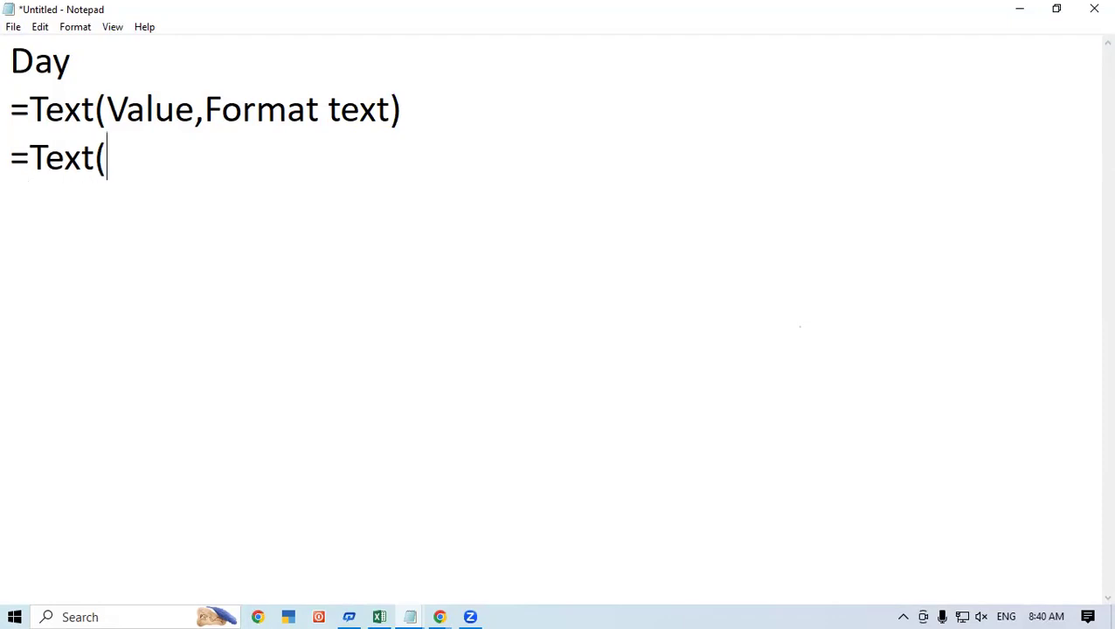
{"action": "type", "text": "Select "}
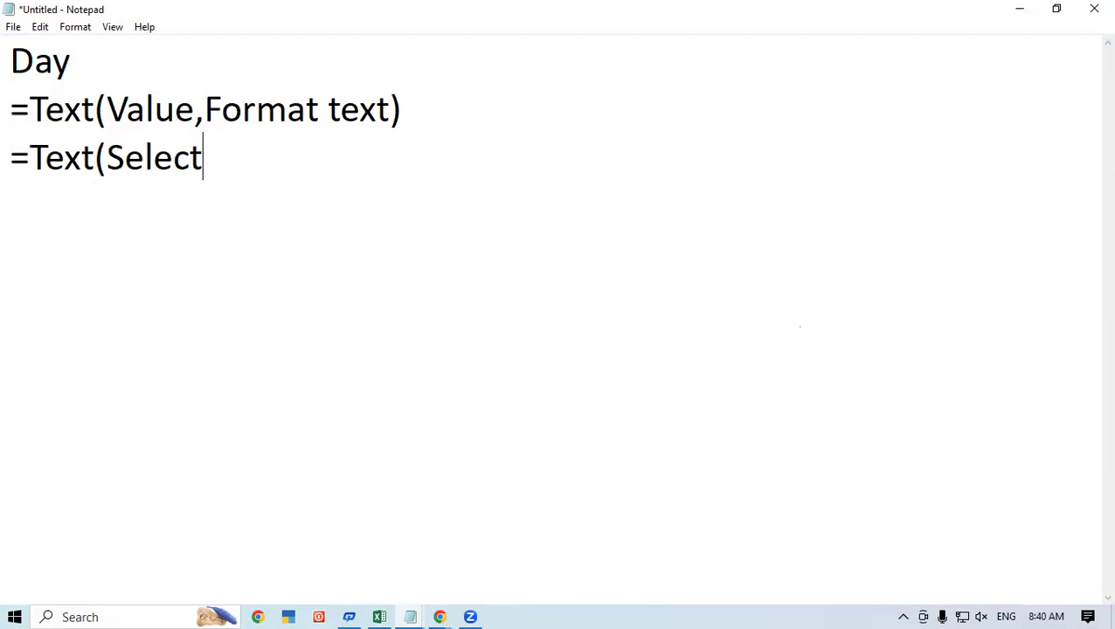
{"action": "type", "text": "Date,\""}
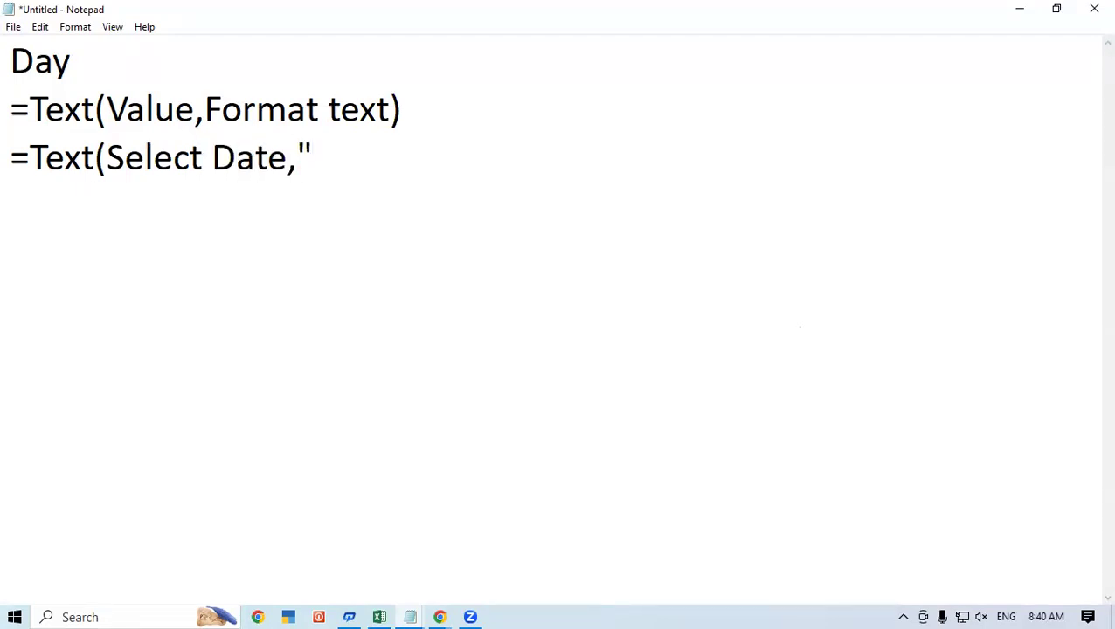
{"action": "type", "text": "DDDD\")"}
{"action": "key", "text": "Return"}
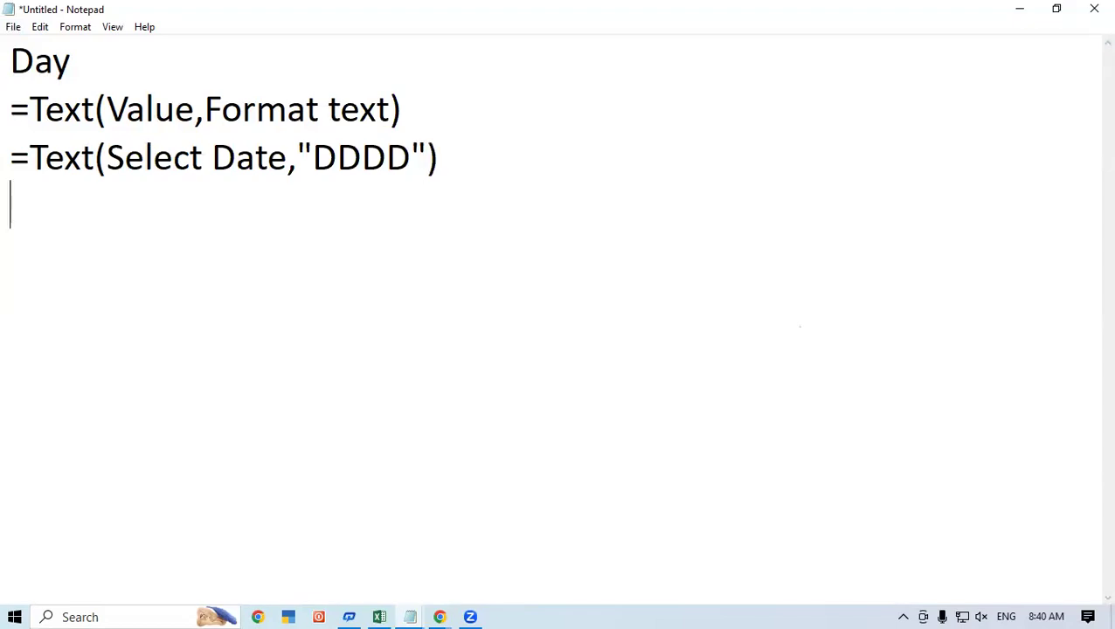
{"action": "key", "text": "BackSpace"}
Duplicate the three-line Day block twice below itself.
{"action": "left_click_drag", "start_coordinate": [437, 159], "coordinate": [12, 46]}
{"action": "type", "text": "Day =Text(Value,Format text) =Text(Select Date,\"DDDD\")"}
{"action": "key", "text": "Return"}
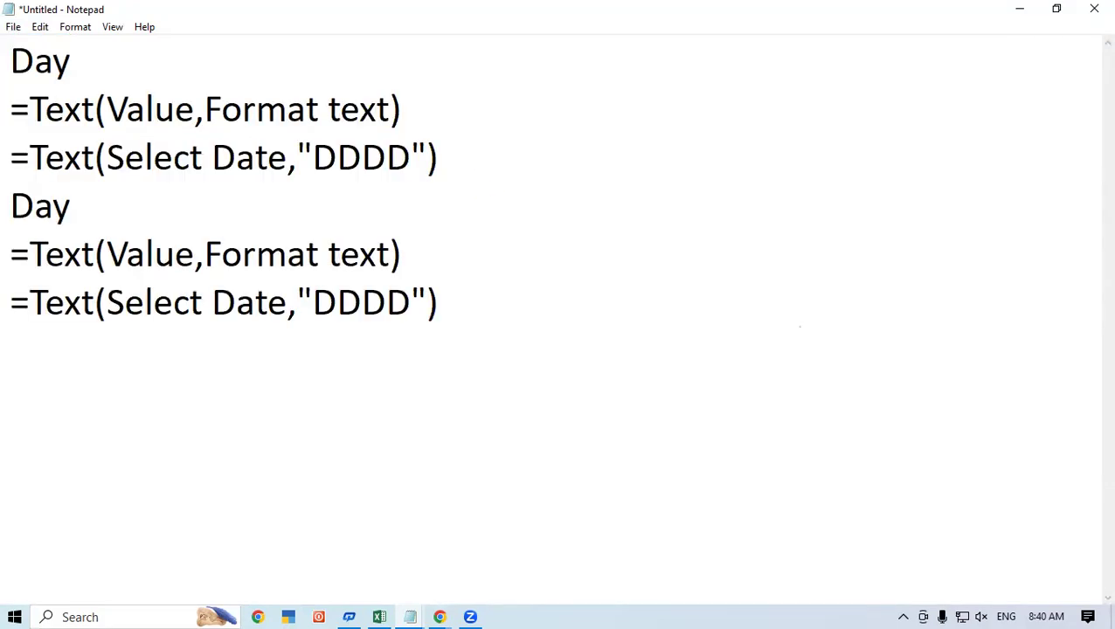
{"action": "type", "text": "Day =Text(Value,Format text) =Text(Select Date,\"DDDD\")"}
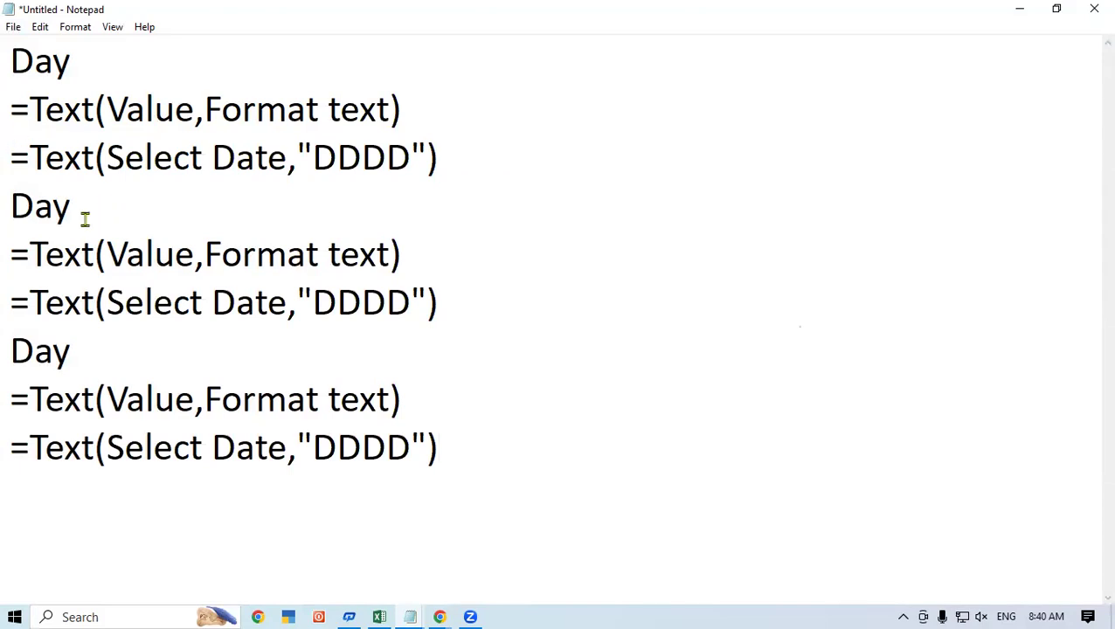
Rename the copies to Month with "mmmm" and Year with "yyyy".
{"action": "left_click_drag", "start_coordinate": [84, 218], "coordinate": [12, 220]}
{"action": "type", "text": "Month"}
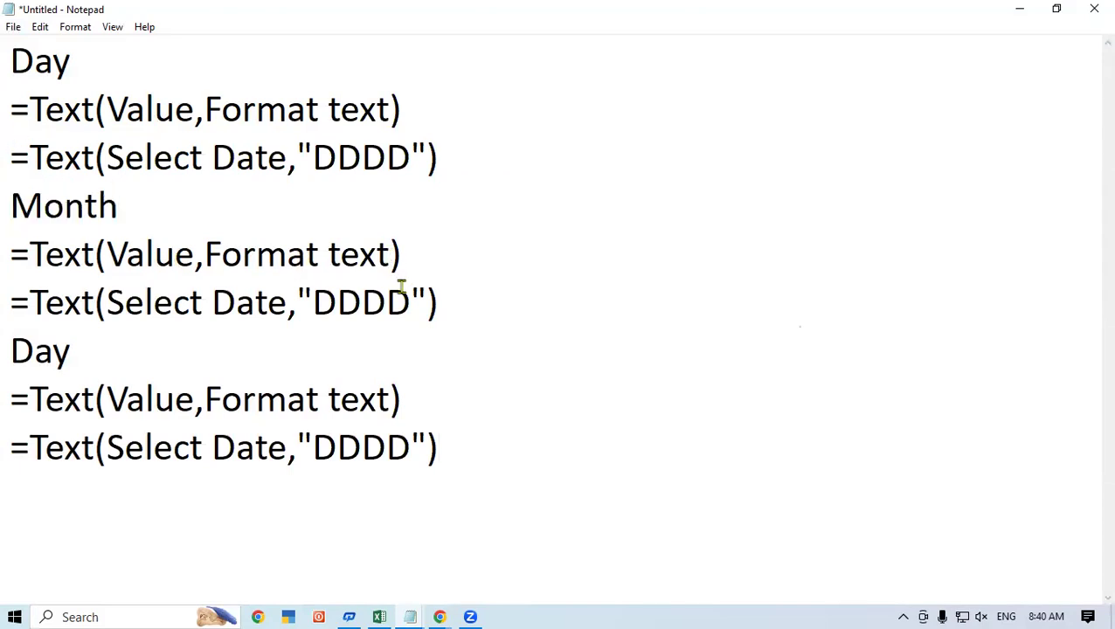
{"action": "left_click_drag", "start_coordinate": [411, 301], "coordinate": [314, 306]}
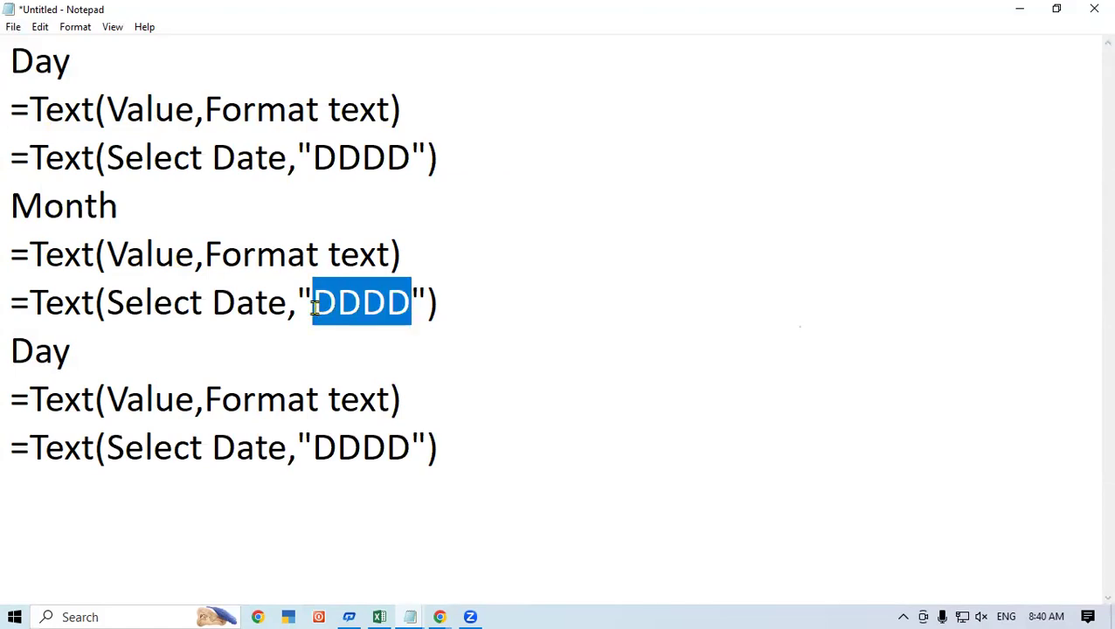
{"action": "type", "text": "mmmm"}
{"action": "left_click_drag", "start_coordinate": [72, 351], "coordinate": [12, 351]}
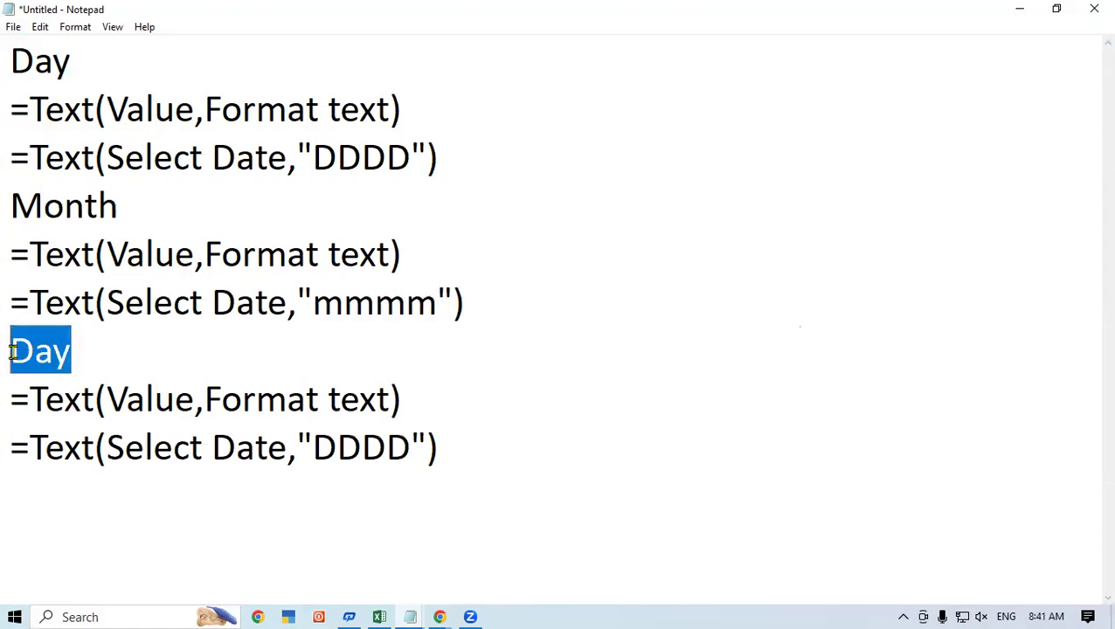
{"action": "type", "text": "Year"}
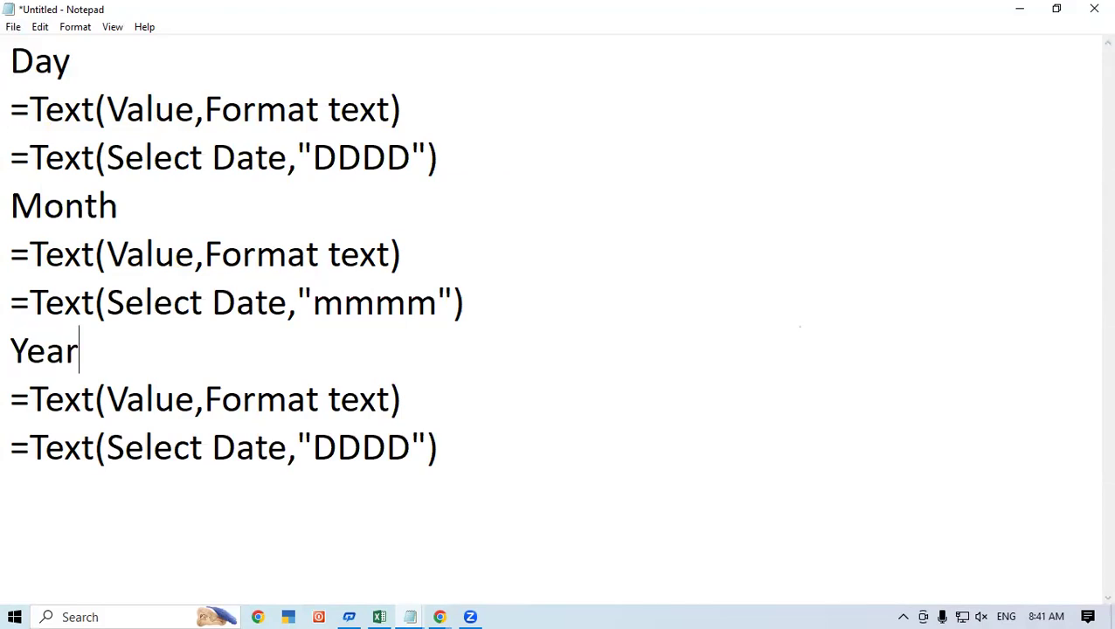
{"action": "left_click_drag", "start_coordinate": [411, 446], "coordinate": [315, 448]}
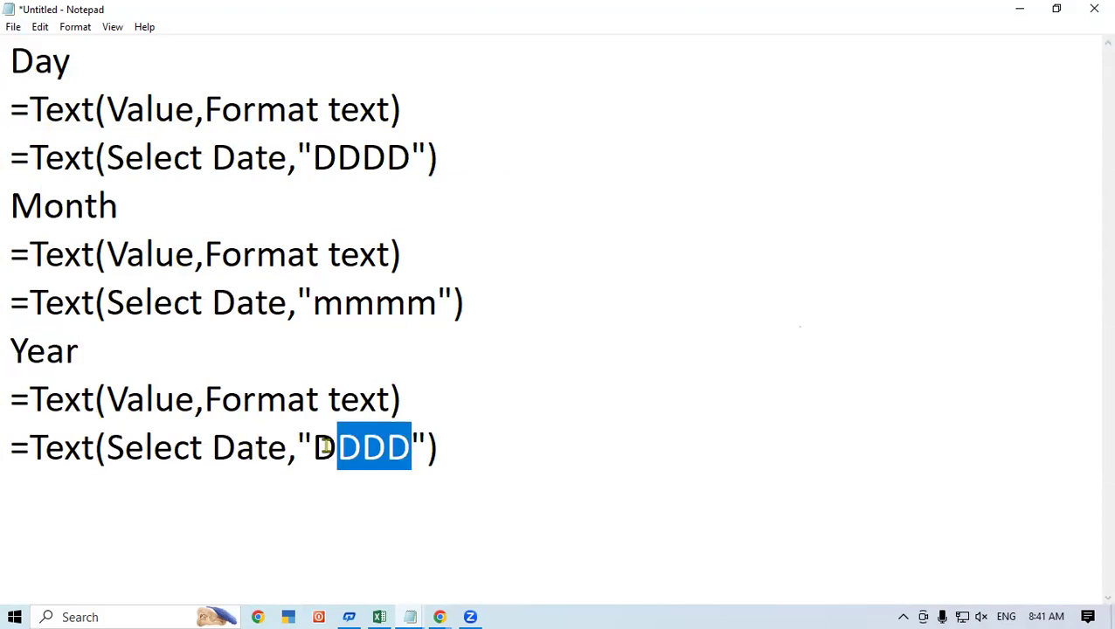
{"action": "type", "text": "yyyy"}
{"action": "left_click", "coordinate": [434, 446]}
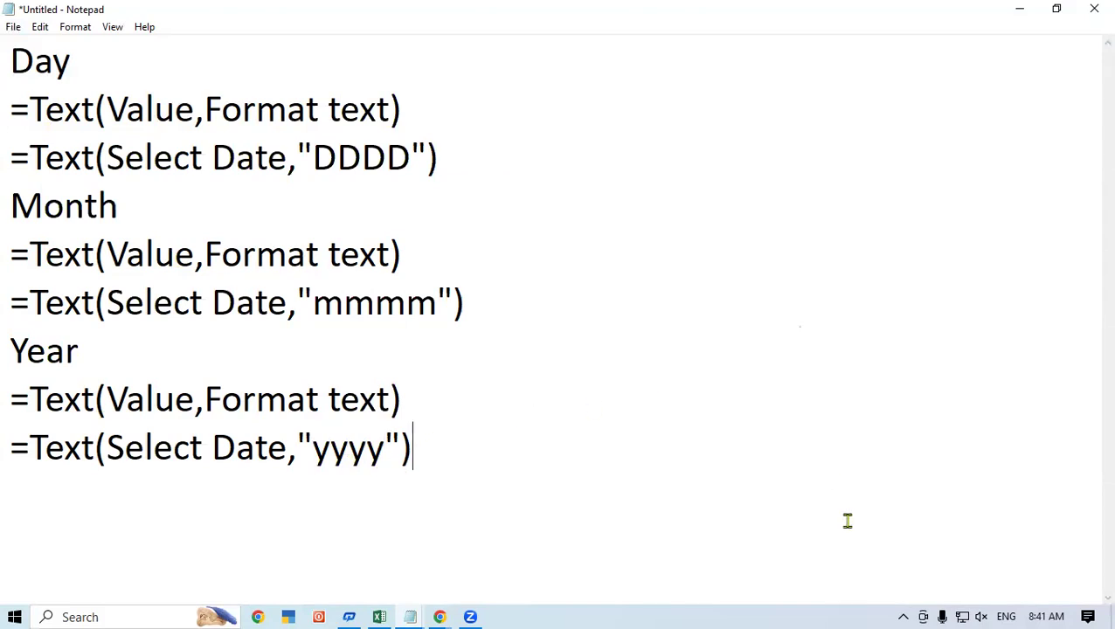